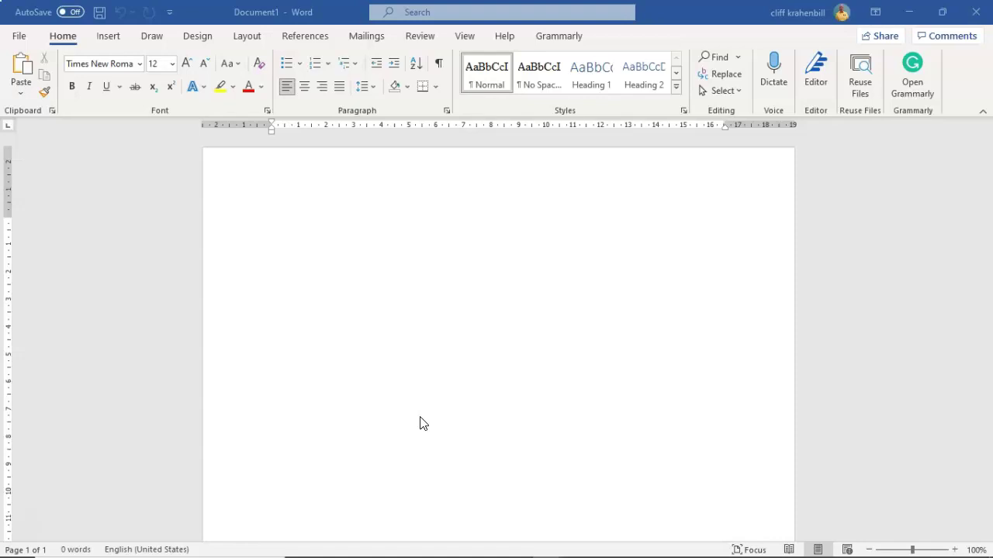
# Start the Step-by-Step Mail Merge Wizard for the blank document
pyautogui.hotkey('alt', 'm')
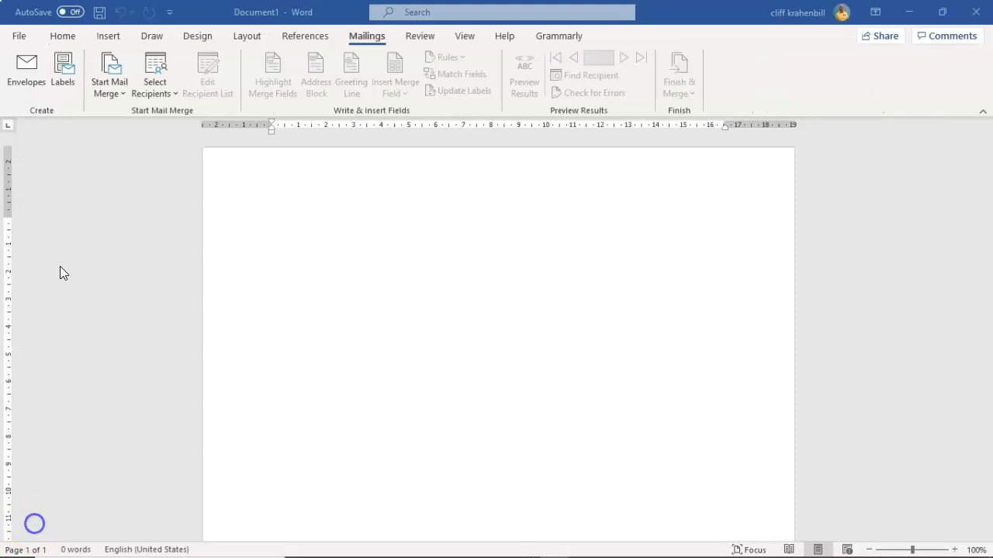
pyautogui.click(367, 39)
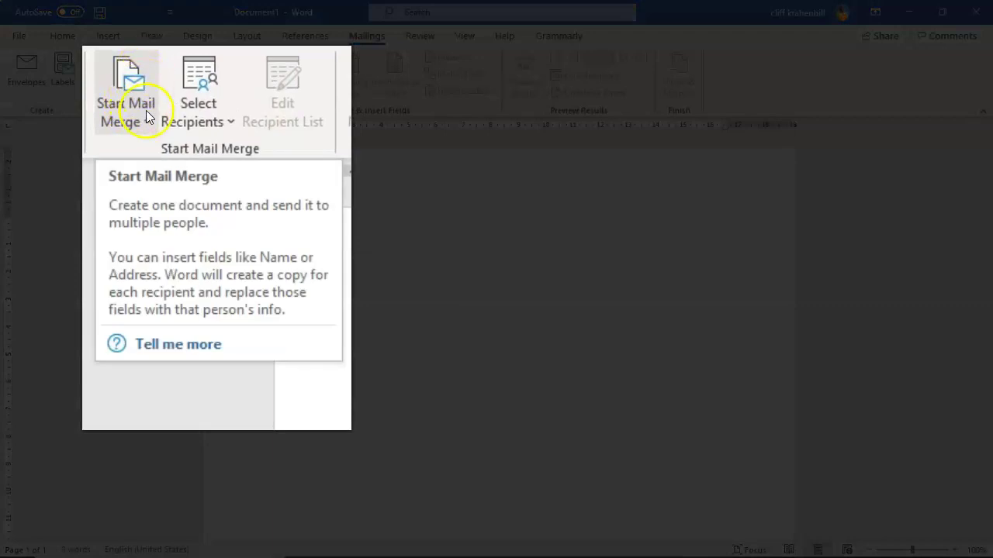
pyautogui.click(146, 123)
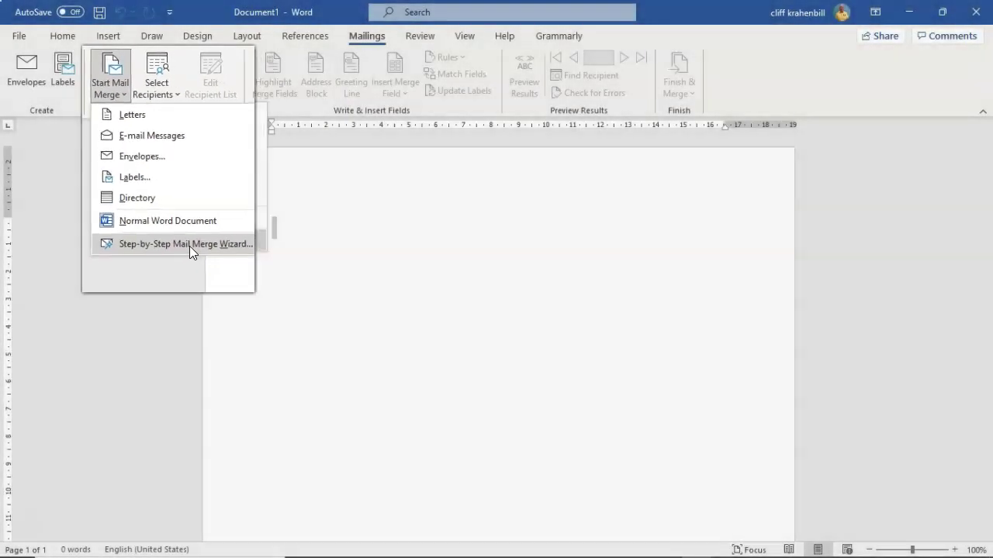
pyautogui.click(249, 358)
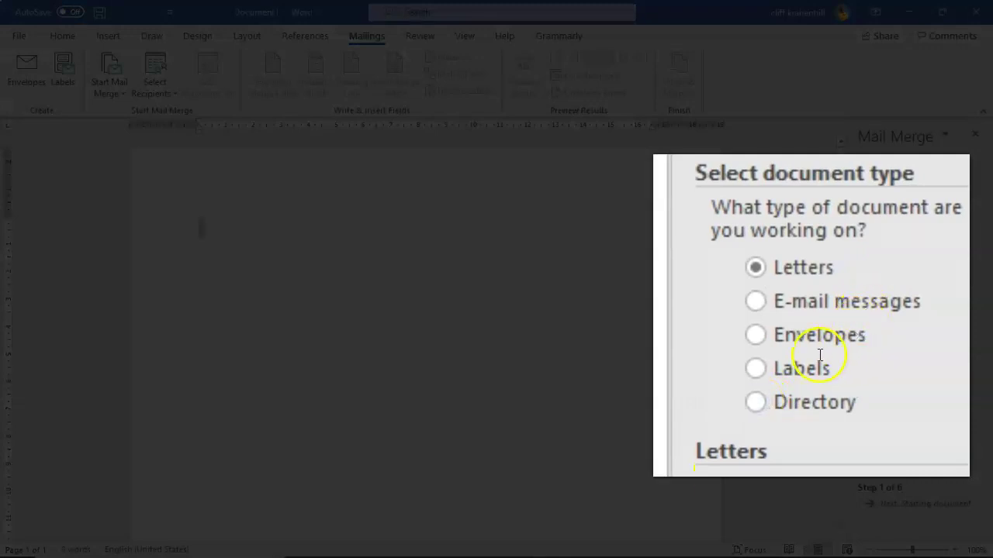
# Choose Directory as the merge document type, keep the current document as the starting document, and advance to recipient selection
pyautogui.click(756, 402)
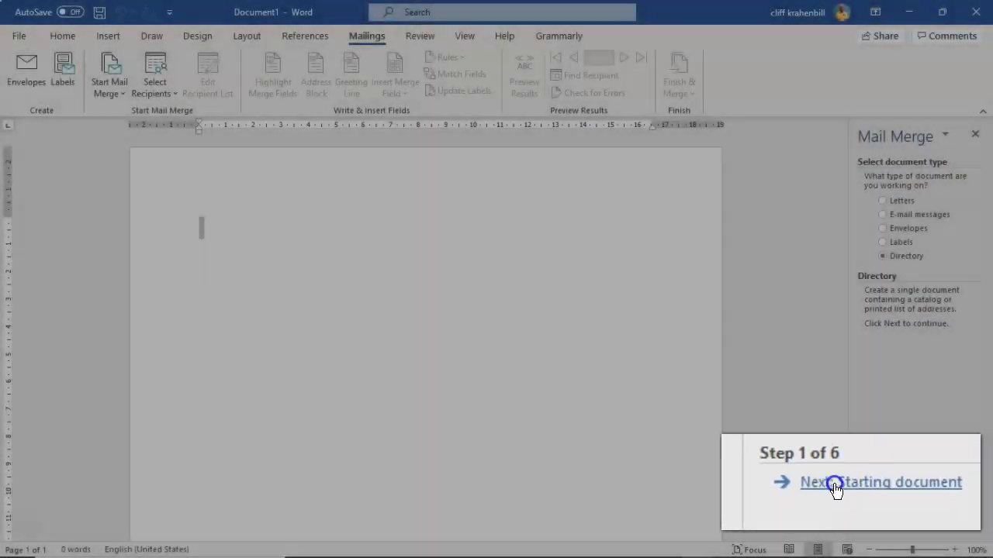
pyautogui.click(900, 504)
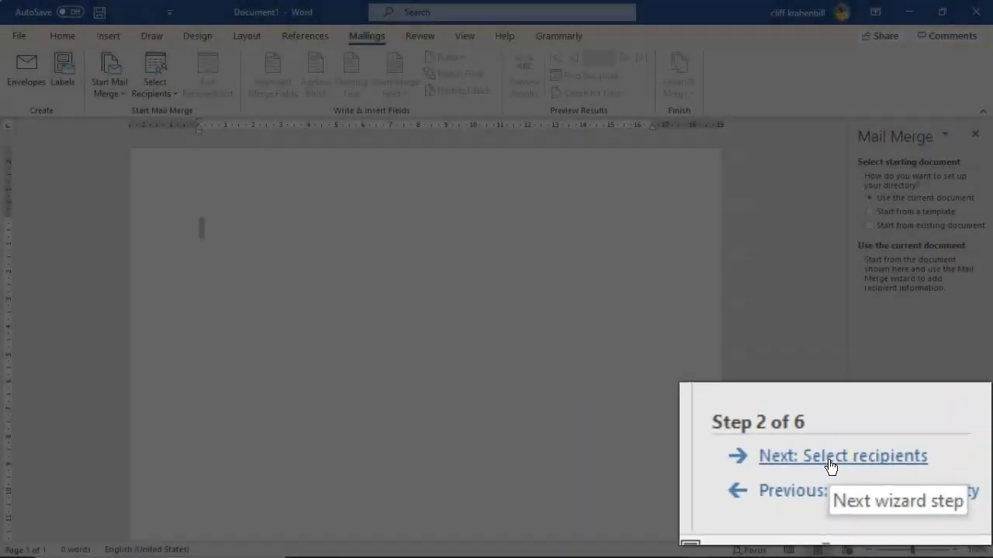
pyautogui.click(805, 452)
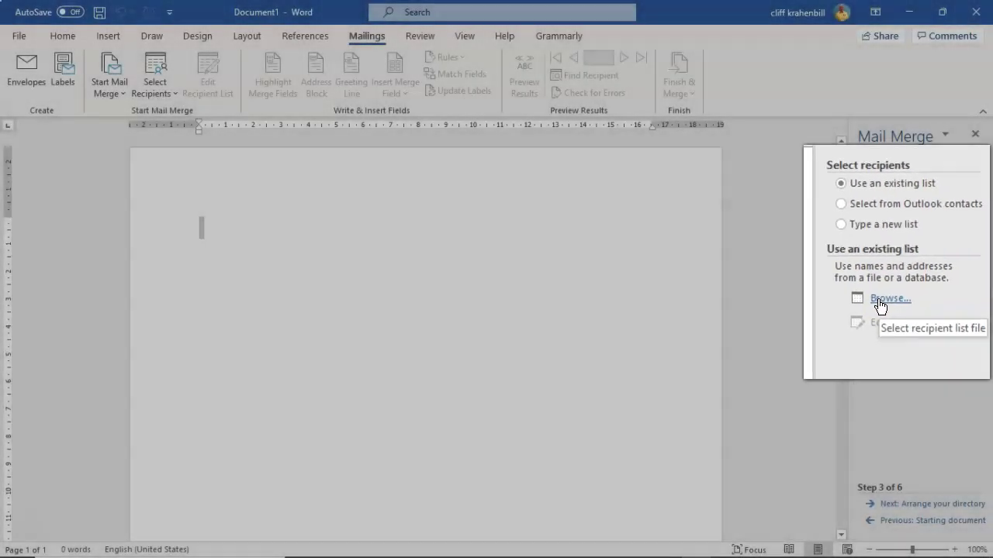
# Load the recipient list from Sheet1$ of Word2010_MailMerge_Recipients.xlsx, with the first row as column headers, and accept all recipients
pyautogui.click(880, 304)
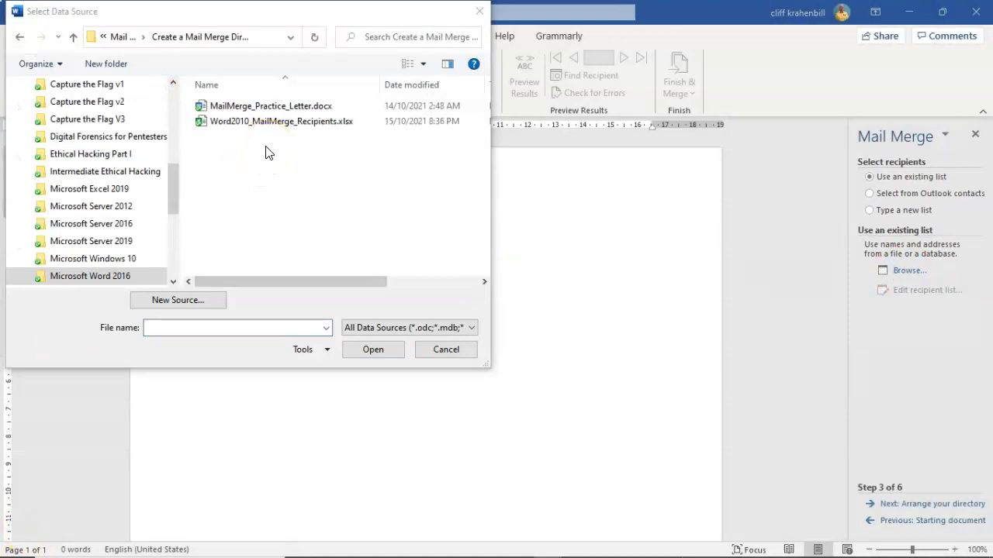
pyautogui.click(278, 123)
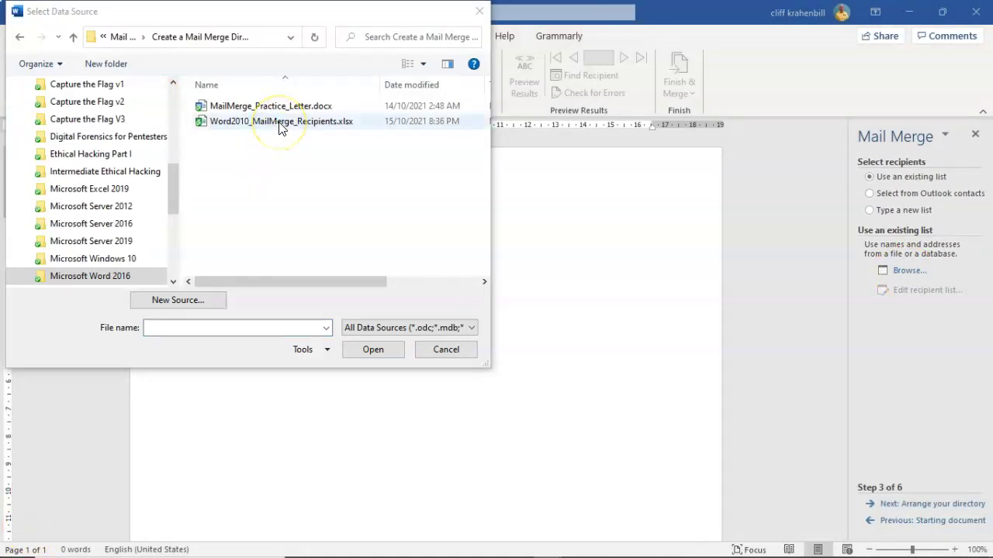
pyautogui.doubleClick(279, 124)
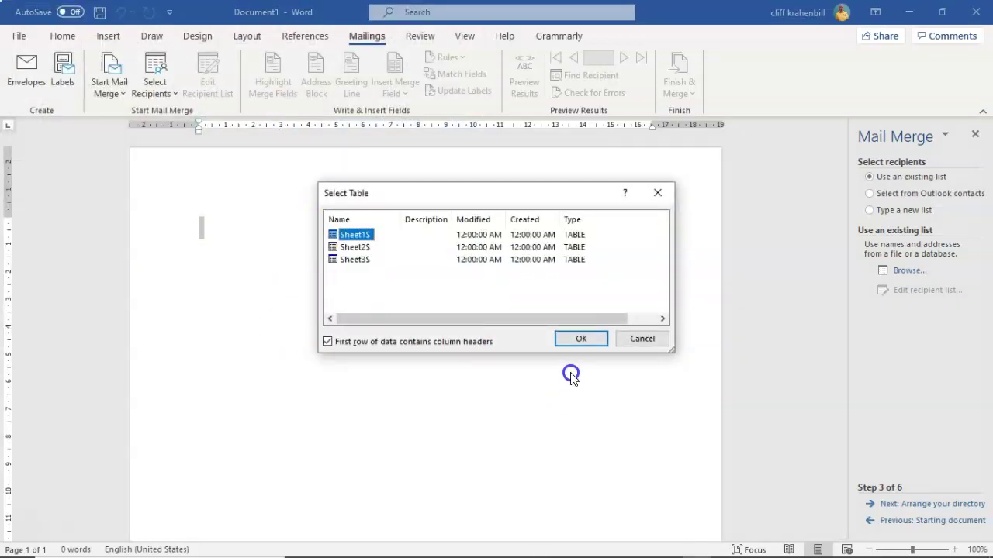
pyautogui.click(578, 339)
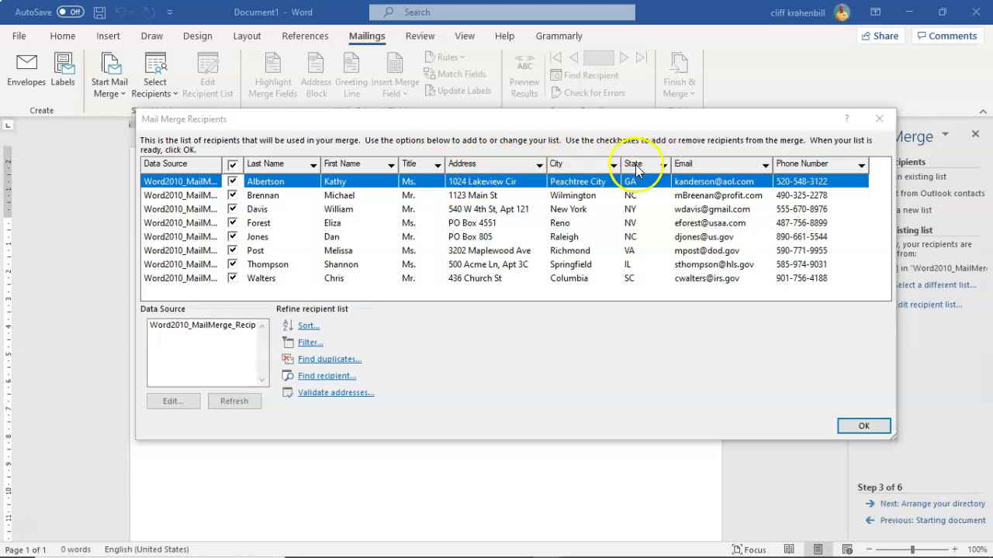
pyautogui.click(863, 428)
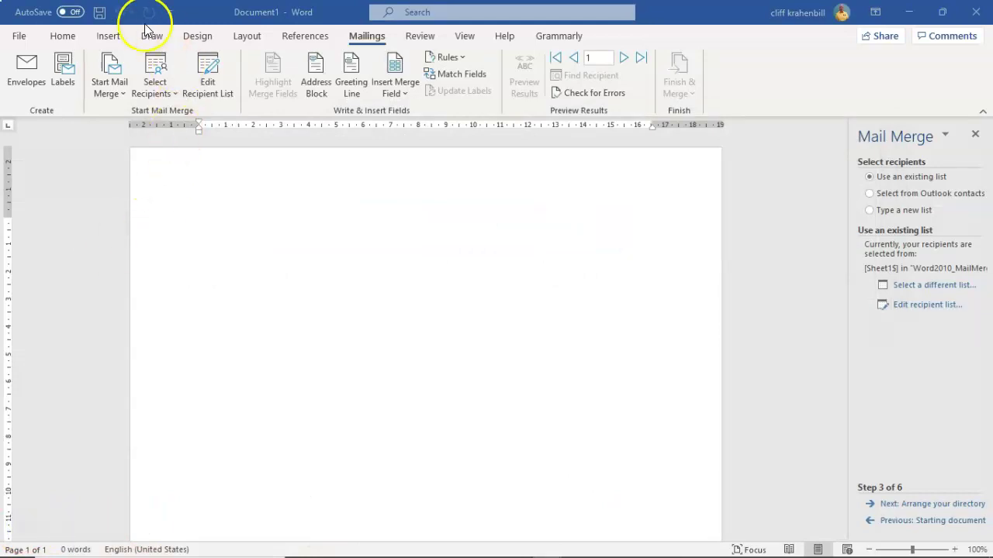
# Insert a table with four columns and one row at the start of the document
pyautogui.click(107, 40)
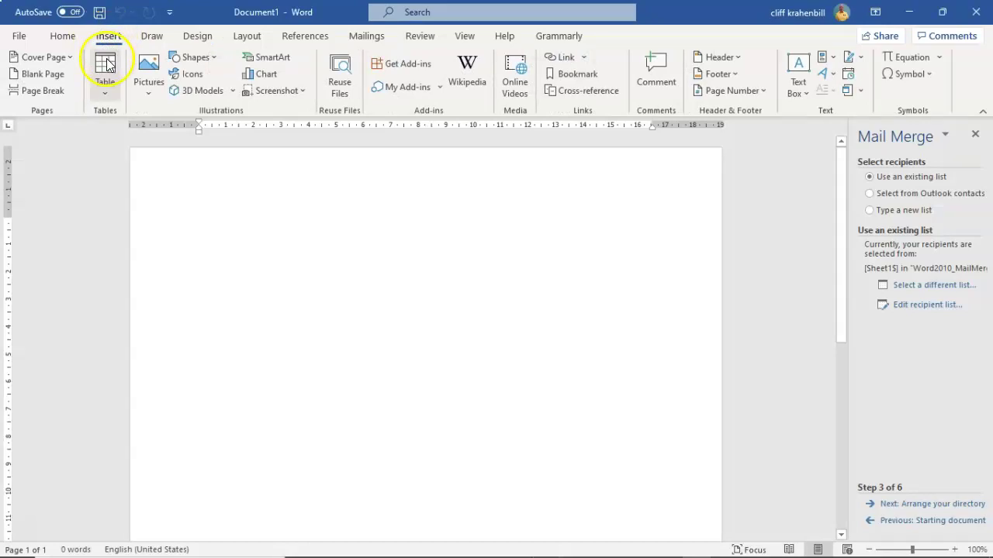
pyautogui.click(104, 68)
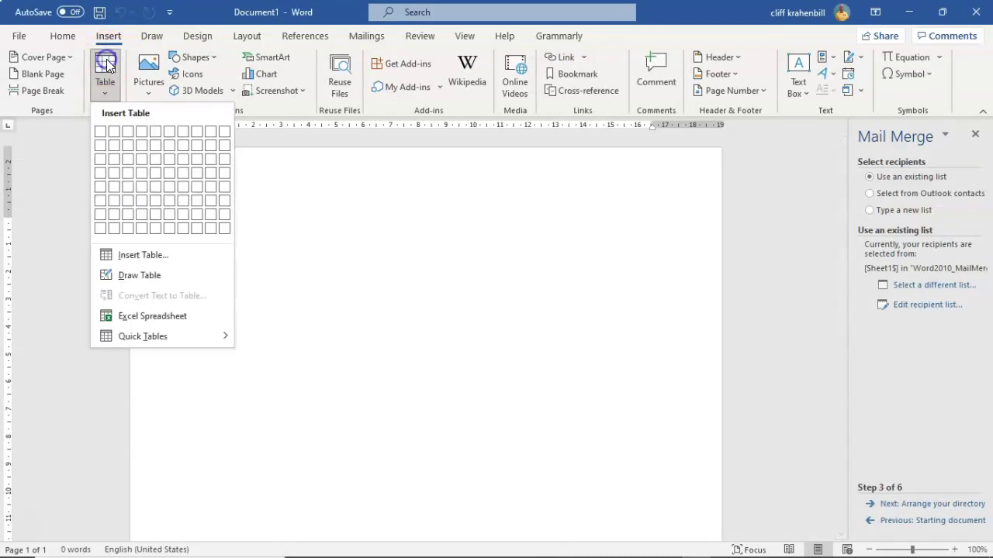
pyautogui.click(146, 138)
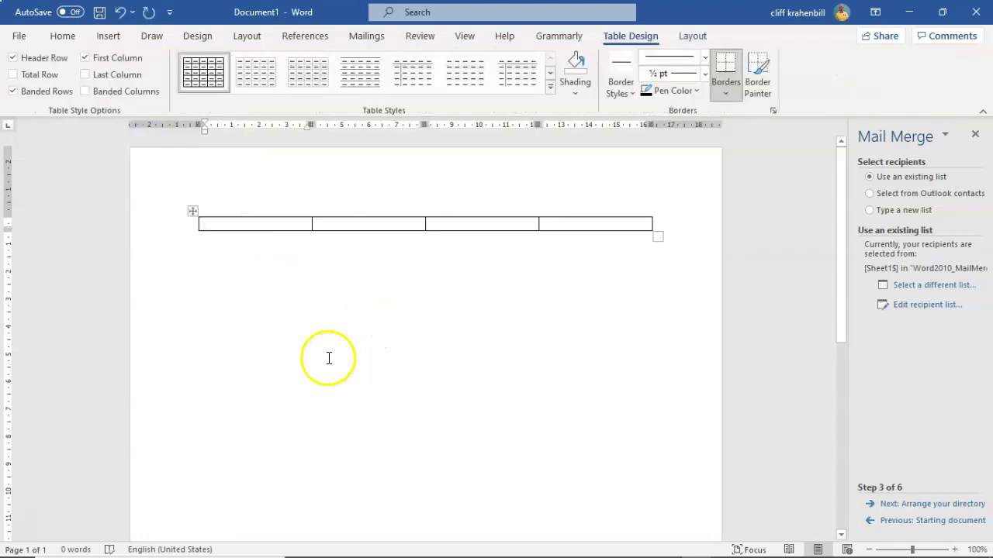
pyautogui.click(336, 322)
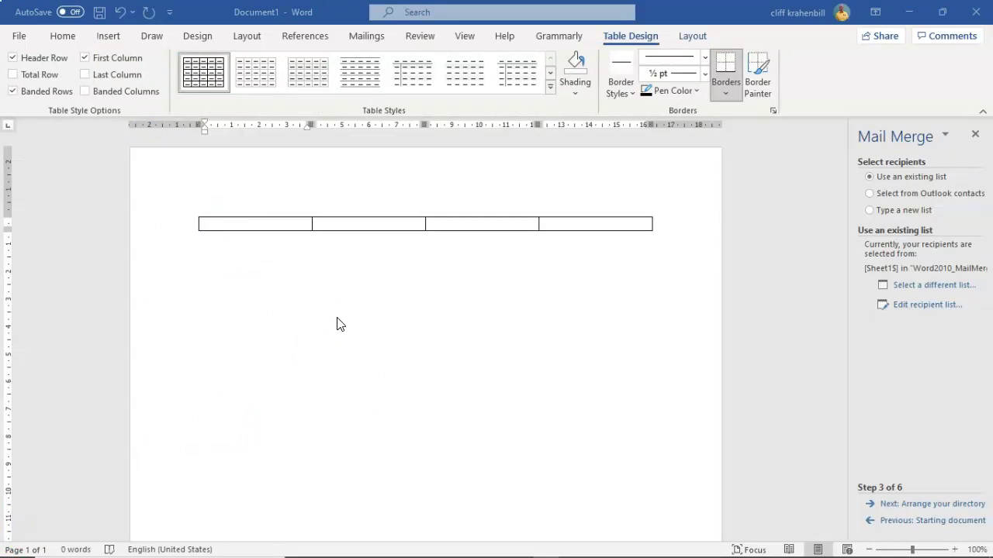
pyautogui.click(44, 515)
pyautogui.click(21, 527)
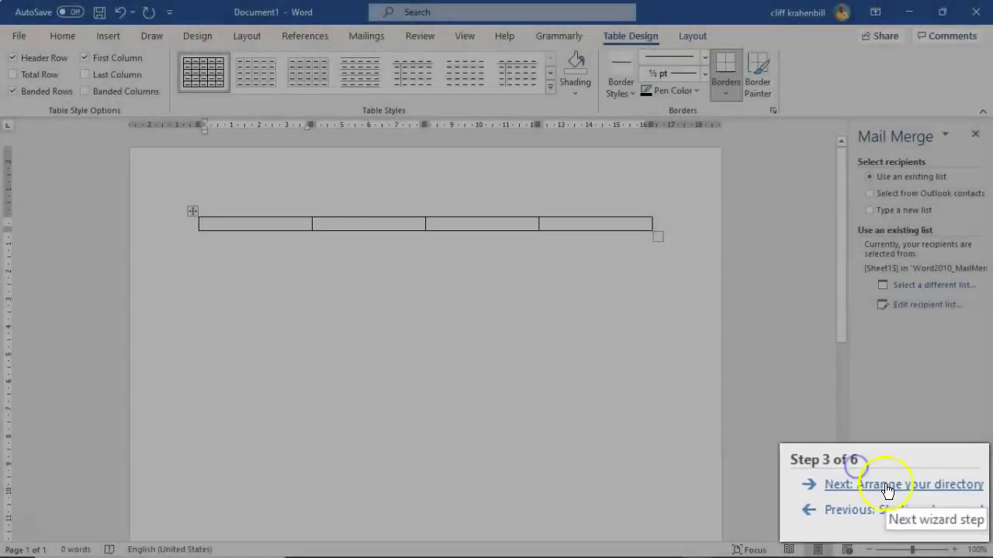
# Advance the wizard to arranging the directory and insert the Title merge field in the table's first cell
pyautogui.click(921, 503)
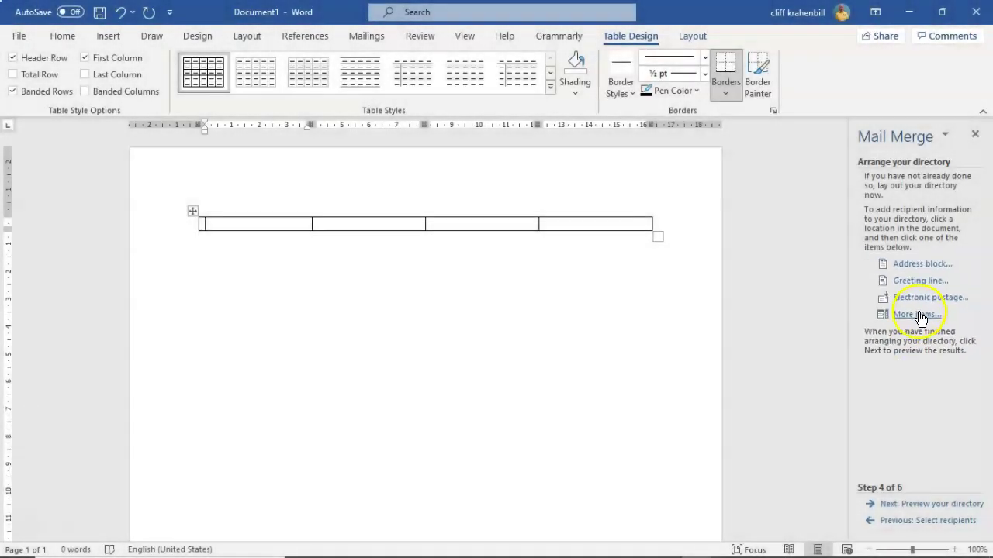
pyautogui.click(919, 314)
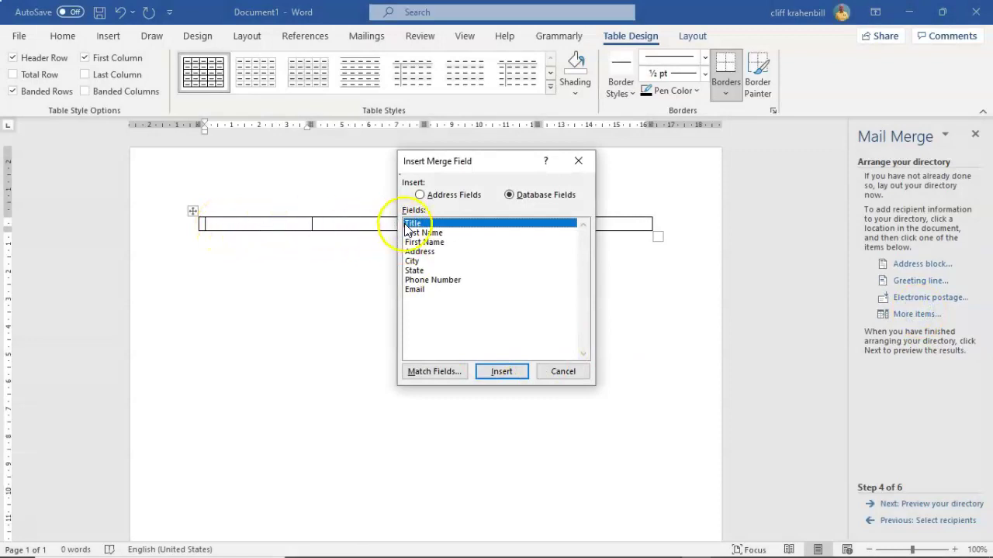
pyautogui.click(500, 372)
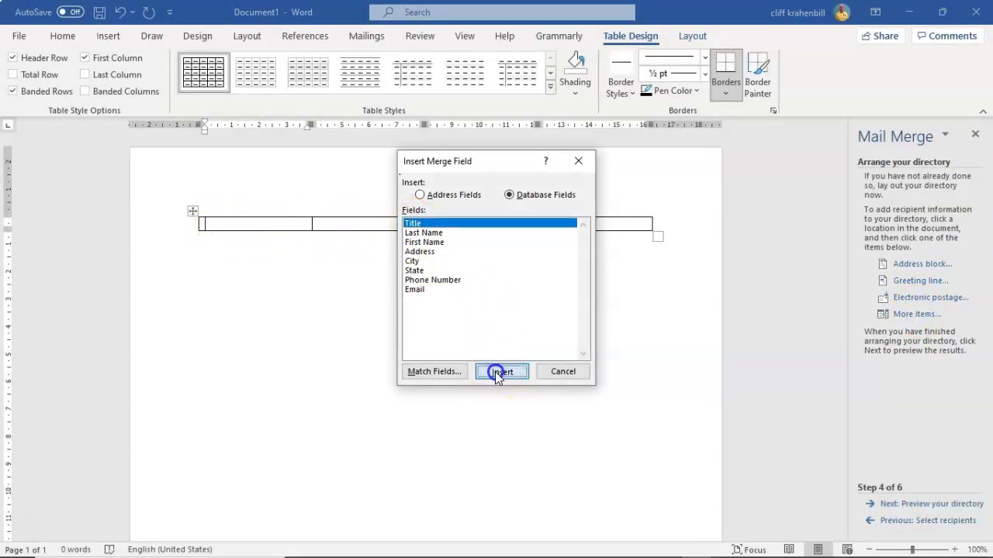
pyautogui.click(561, 373)
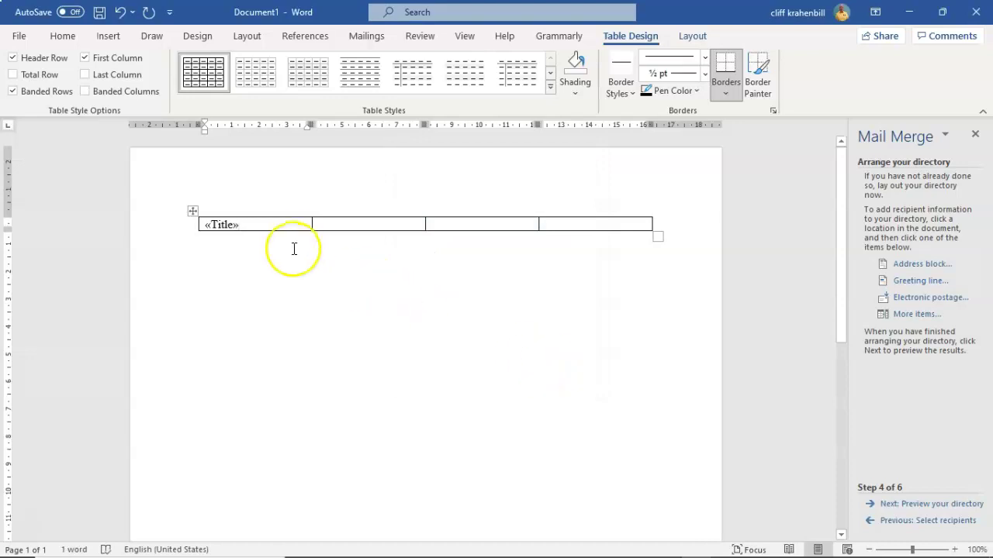
# Insert the Last Name merge field in the table's second cell
pyautogui.click(328, 225)
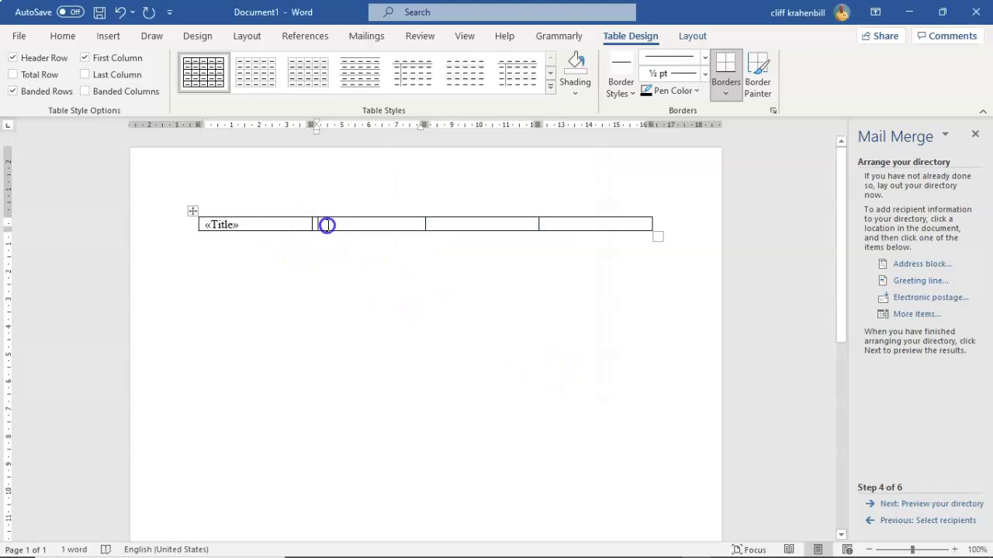
pyautogui.click(915, 315)
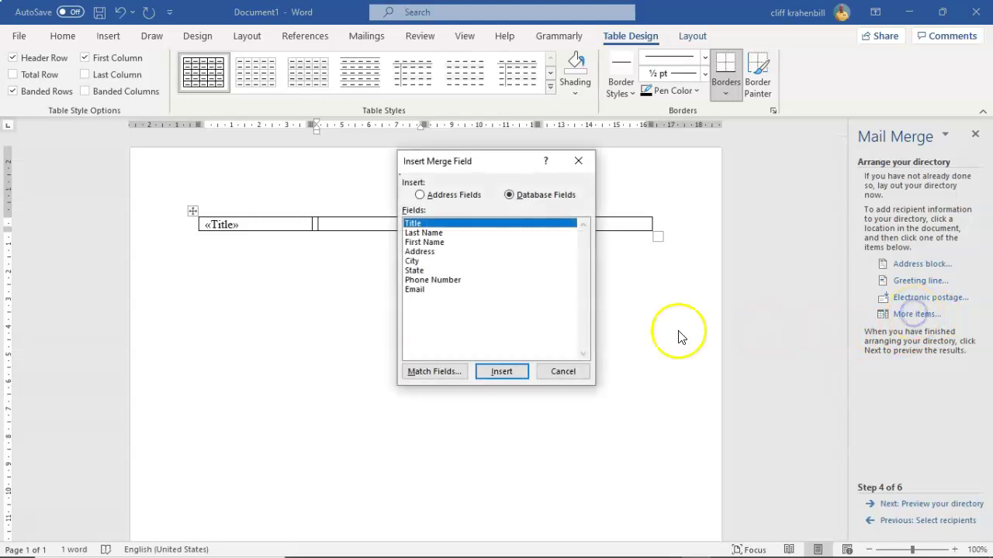
pyautogui.click(433, 234)
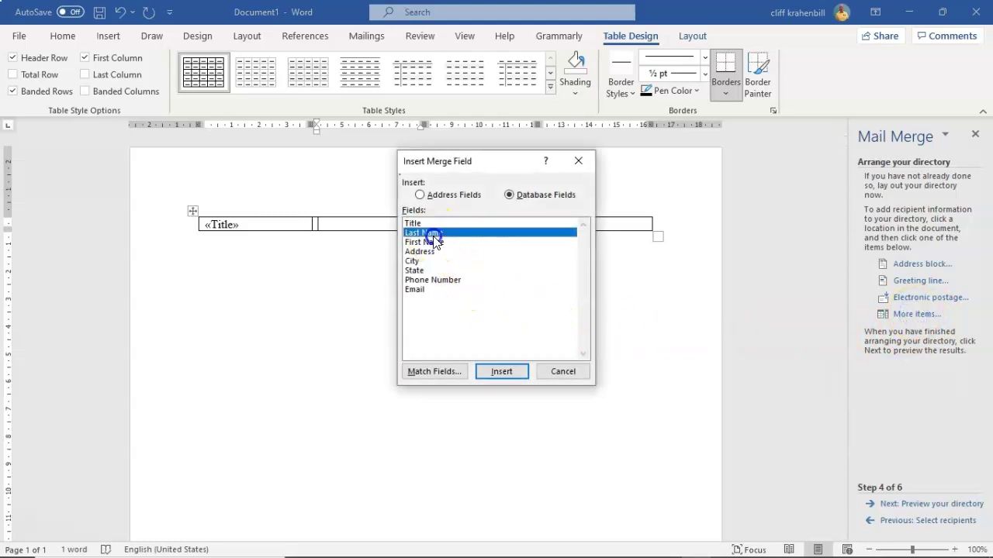
pyautogui.click(501, 374)
pyautogui.click(564, 372)
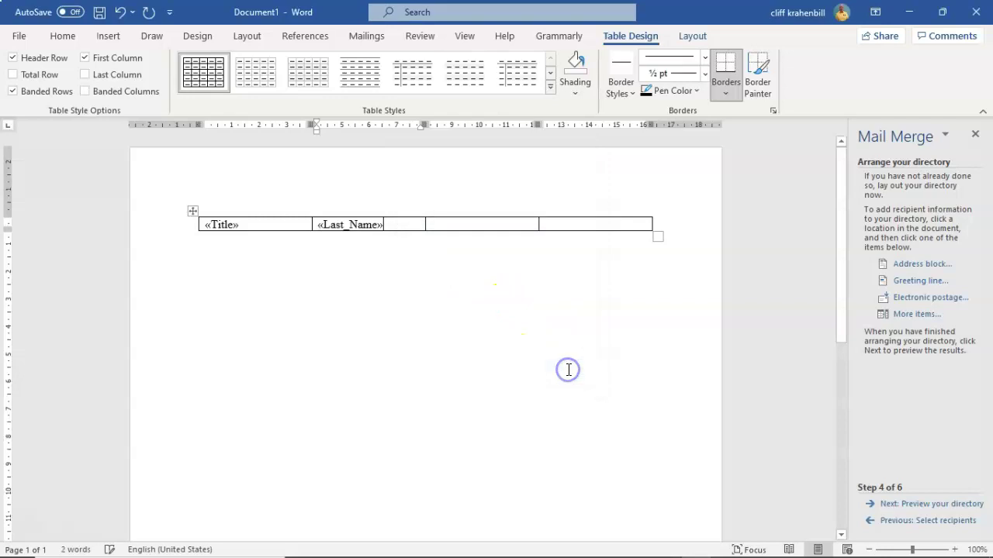
# Insert the First Name merge field in the table's third cell
pyautogui.click(443, 225)
pyautogui.click(915, 314)
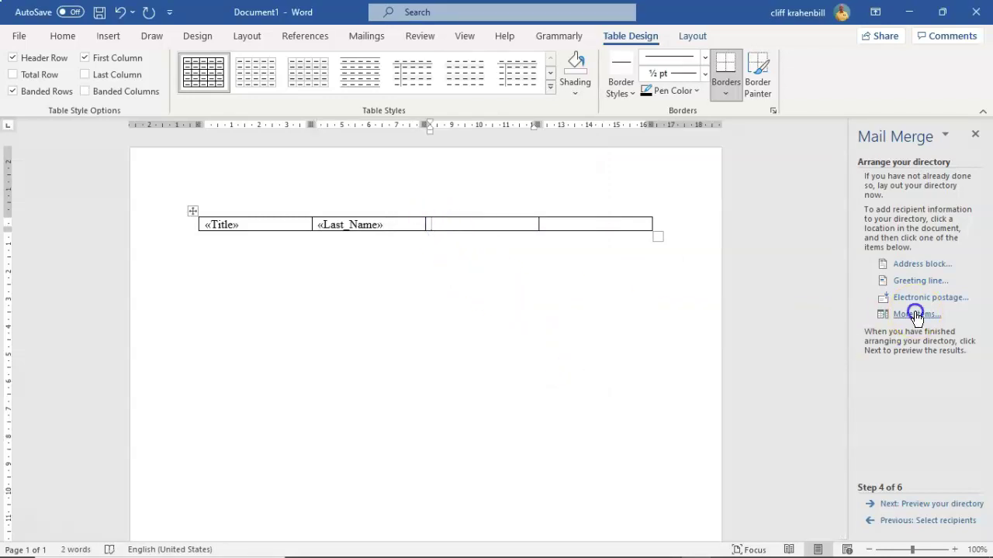
pyautogui.click(434, 242)
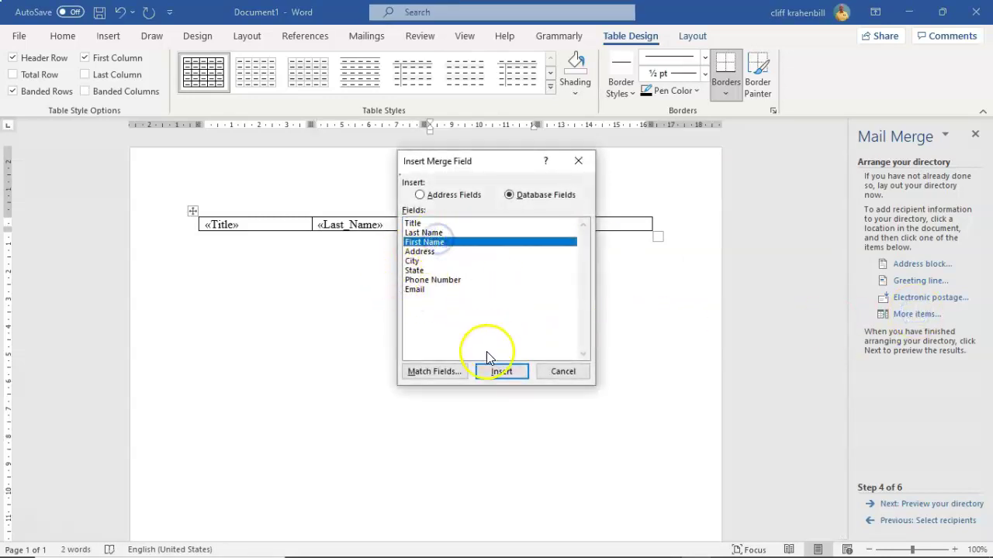
pyautogui.click(503, 372)
pyautogui.click(564, 372)
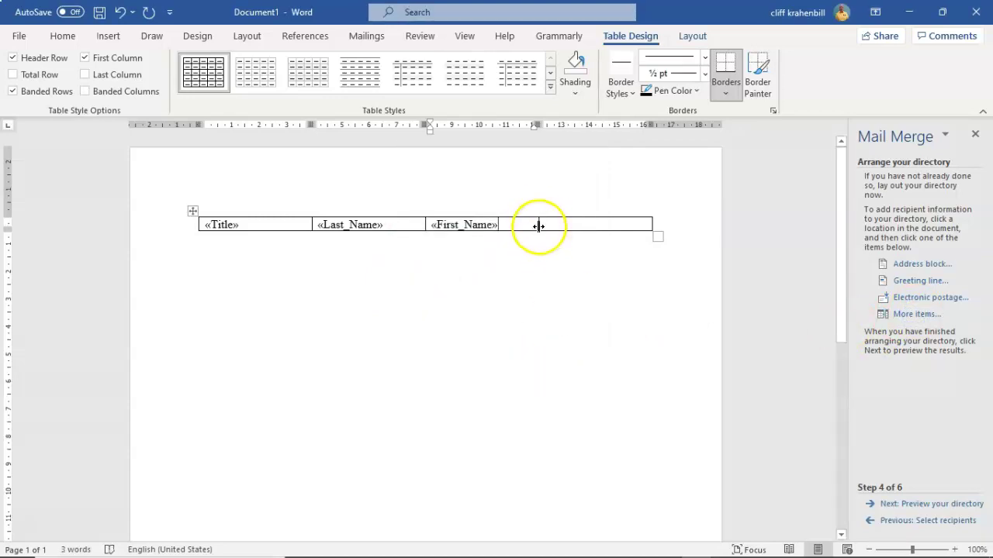
# Narrow the Title, Last Name and First Name columns to fit their fields, leaving more width for the fourth column
pyautogui.moveTo(538, 226); pyautogui.dragTo(502, 227)
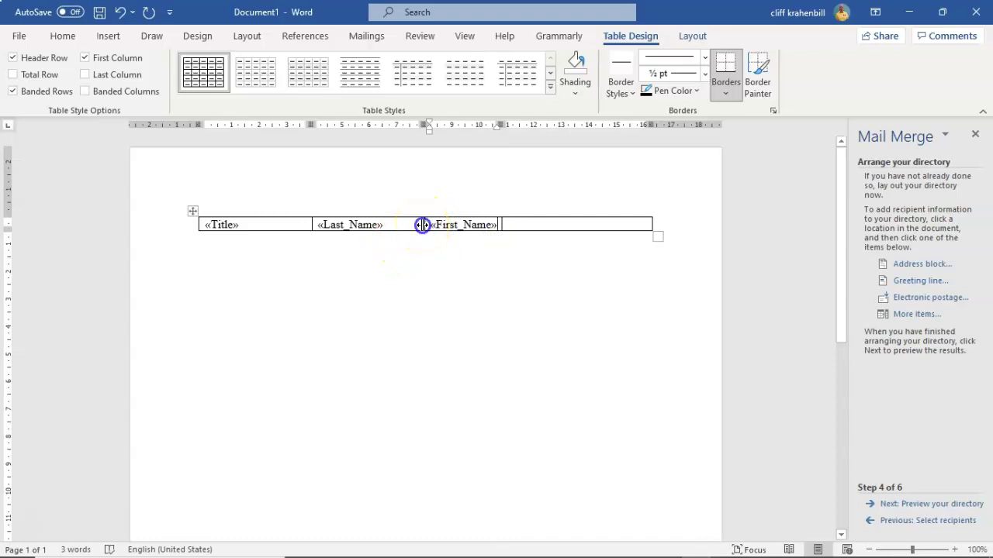
pyautogui.moveTo(422, 225); pyautogui.dragTo(394, 225)
pyautogui.moveTo(311, 225); pyautogui.dragTo(274, 224)
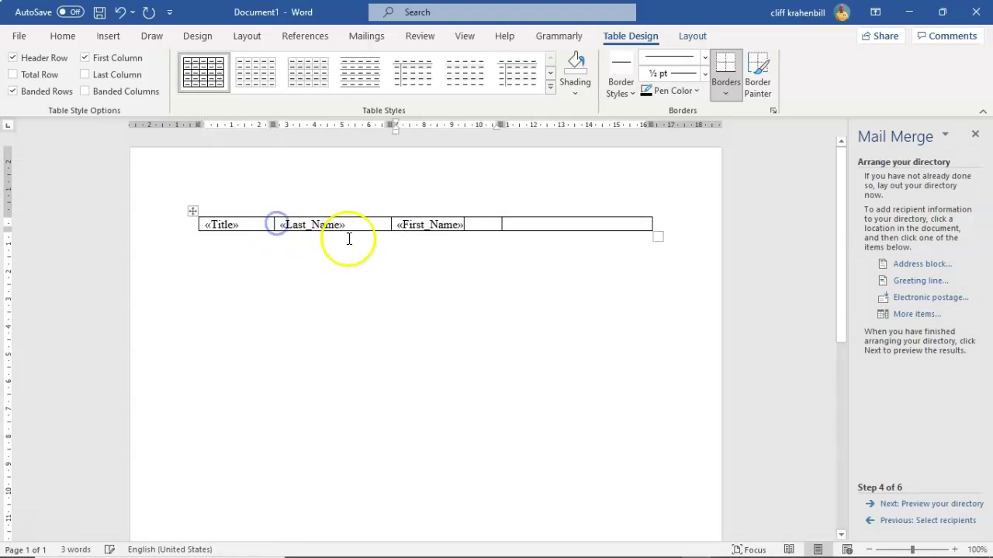
pyautogui.moveTo(389, 225); pyautogui.dragTo(363, 225)
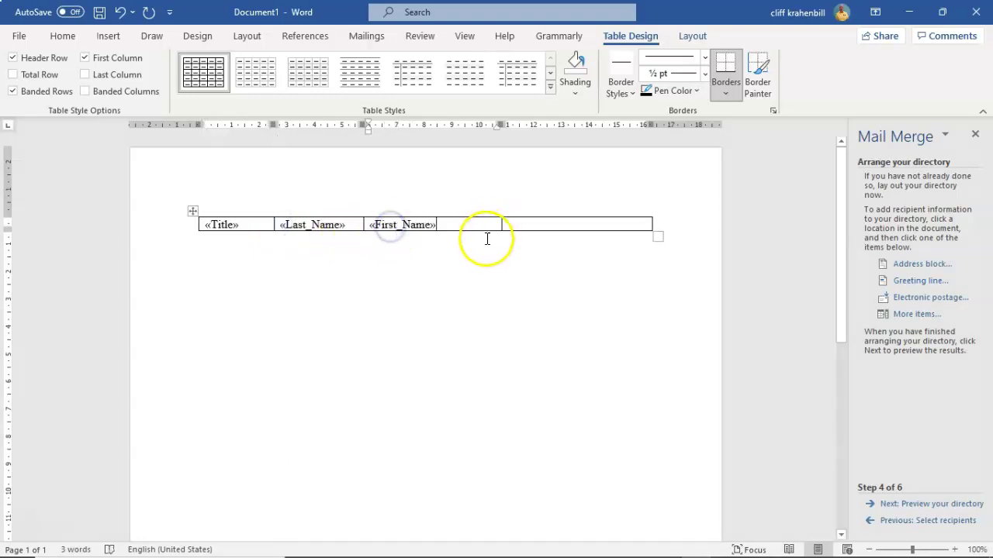
pyautogui.moveTo(499, 225); pyautogui.dragTo(457, 230)
pyautogui.click(459, 300)
# Insert the Address merge field in the table's fourth cell
pyautogui.click(471, 224)
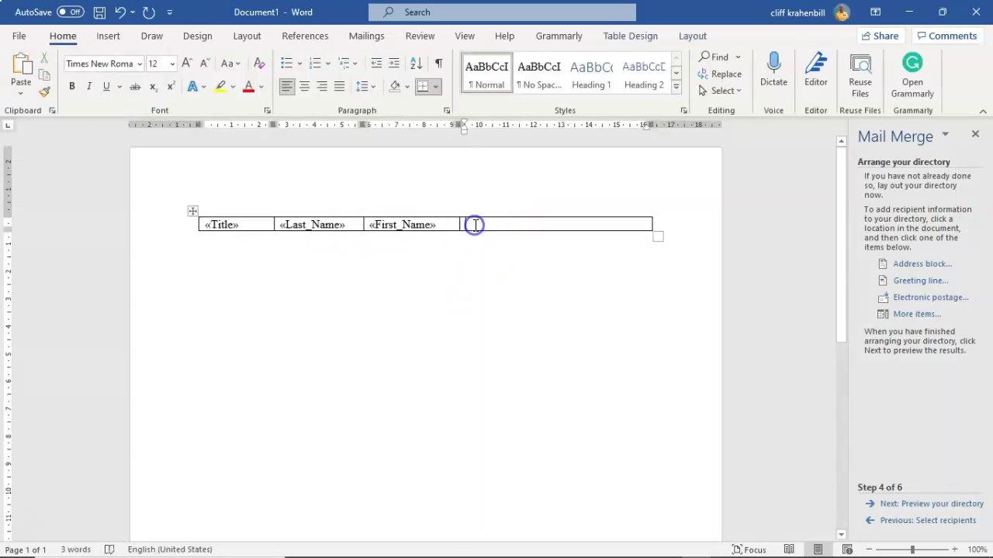
pyautogui.click(902, 315)
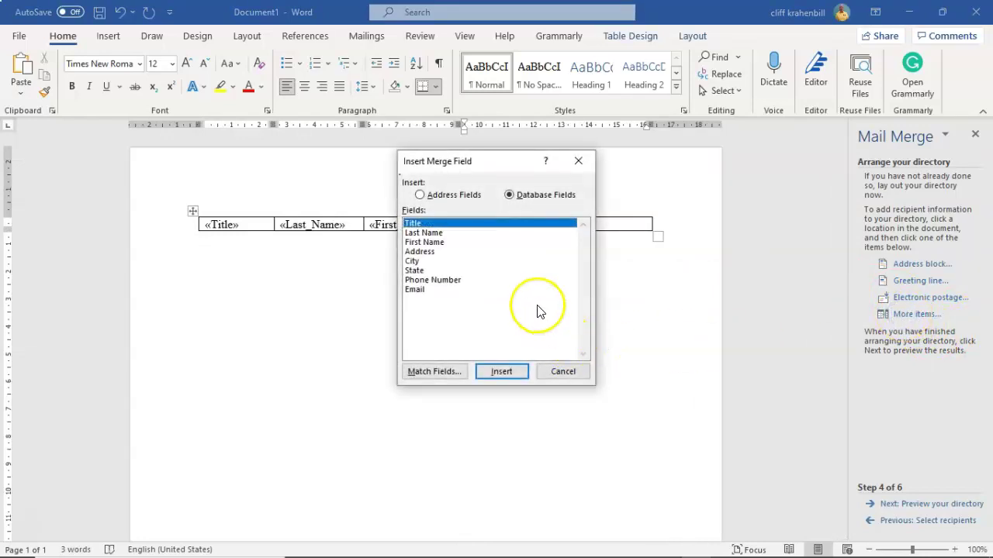
pyautogui.click(422, 252)
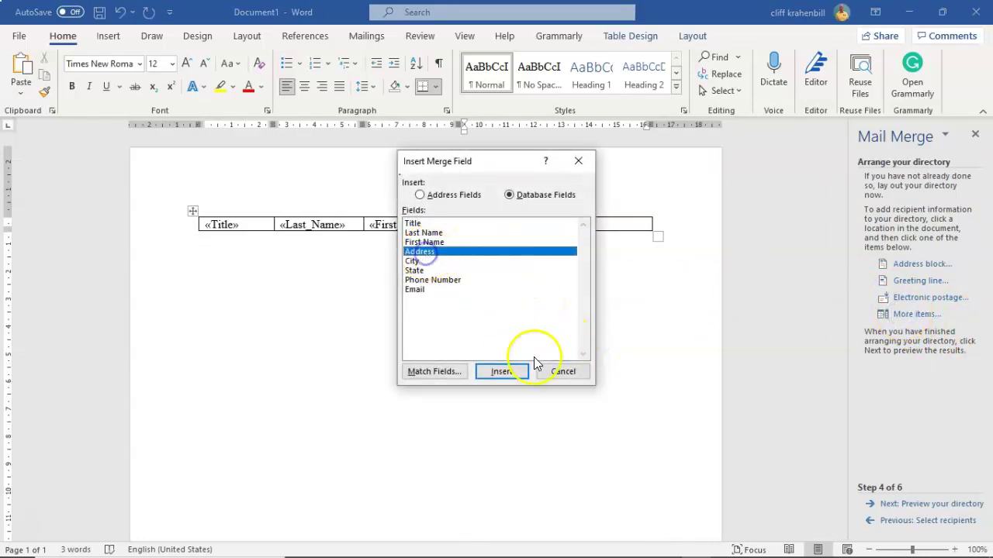
pyautogui.click(502, 373)
pyautogui.click(563, 372)
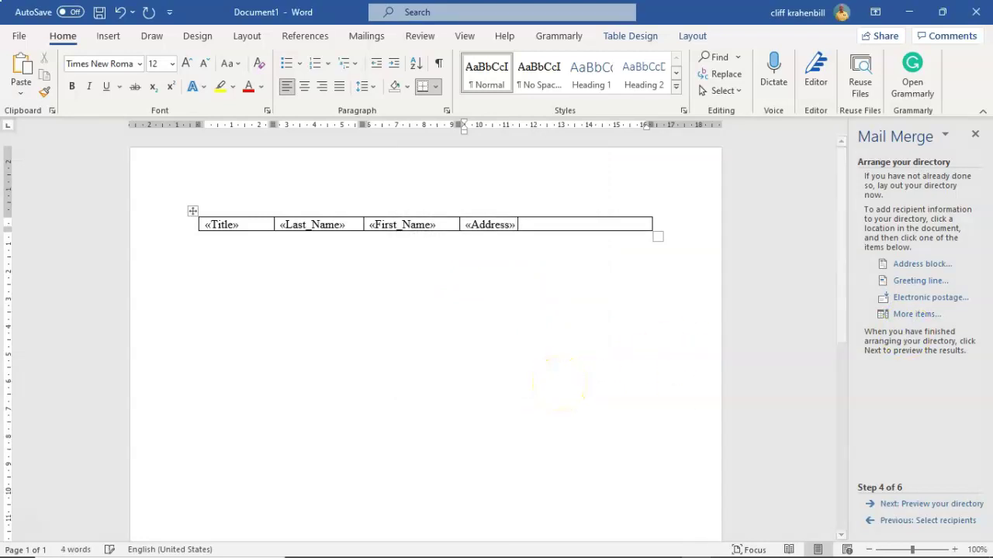
# Insert the City merge field after the Address field in the table's fourth cell
pyautogui.click(909, 317)
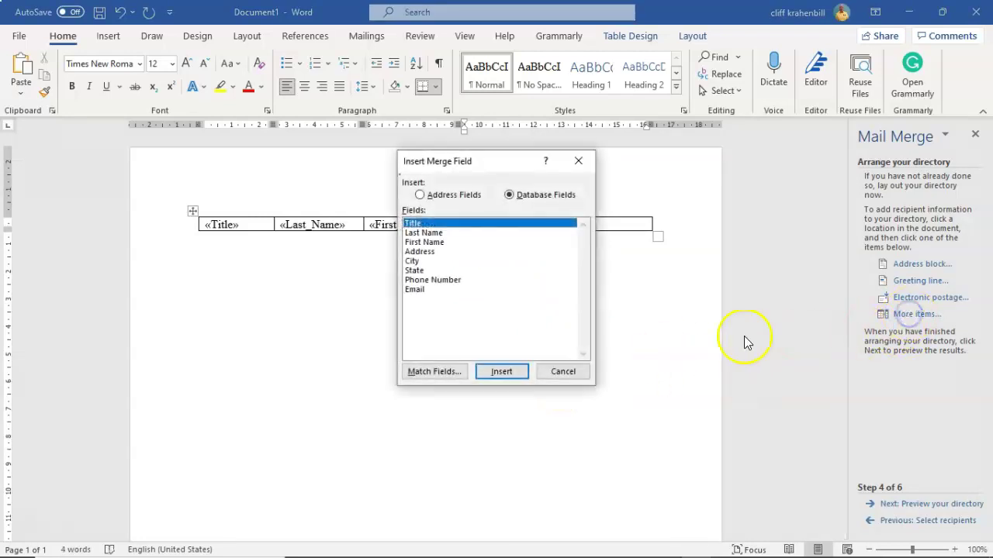
pyautogui.click(414, 263)
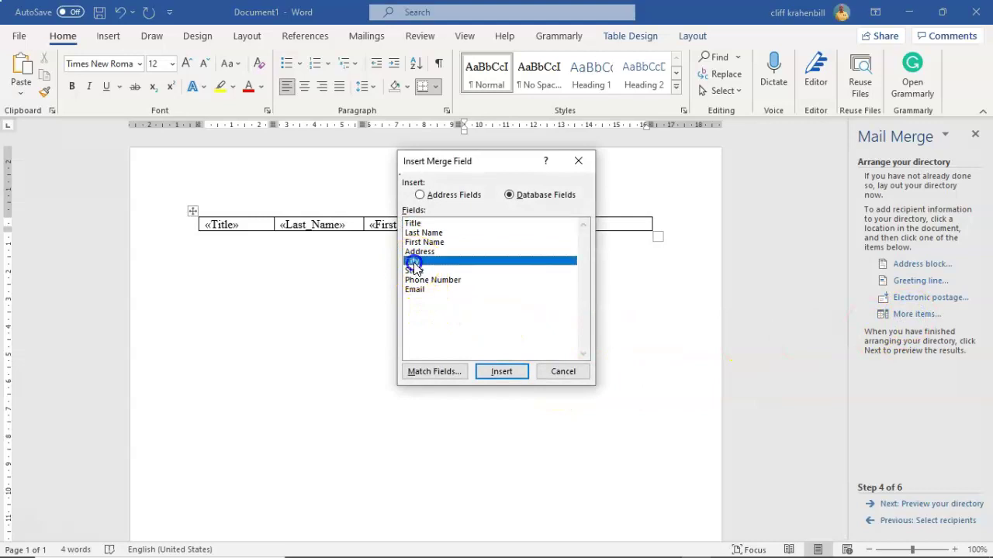
pyautogui.click(497, 374)
pyautogui.click(563, 371)
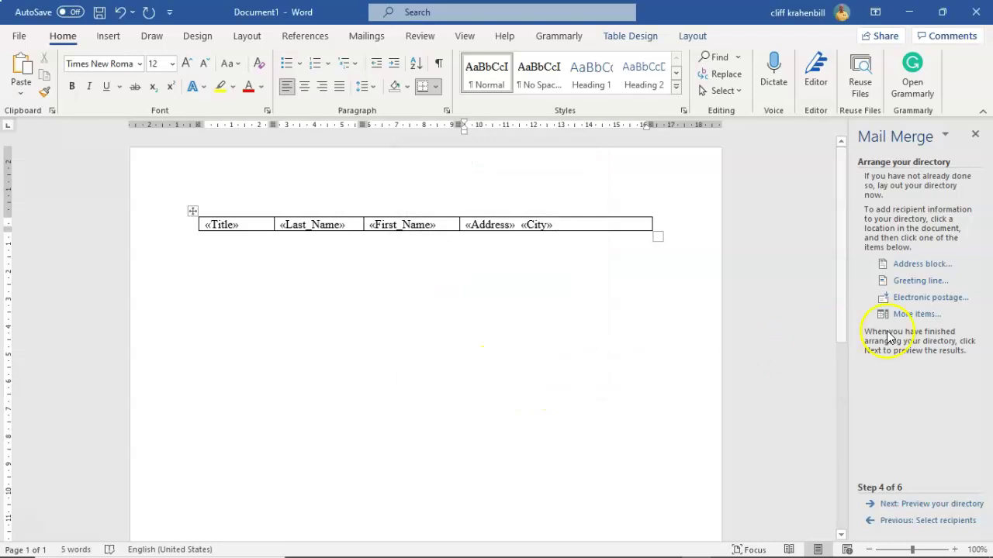
# Insert the State merge field after the City field in the table's fourth cell
pyautogui.click(911, 314)
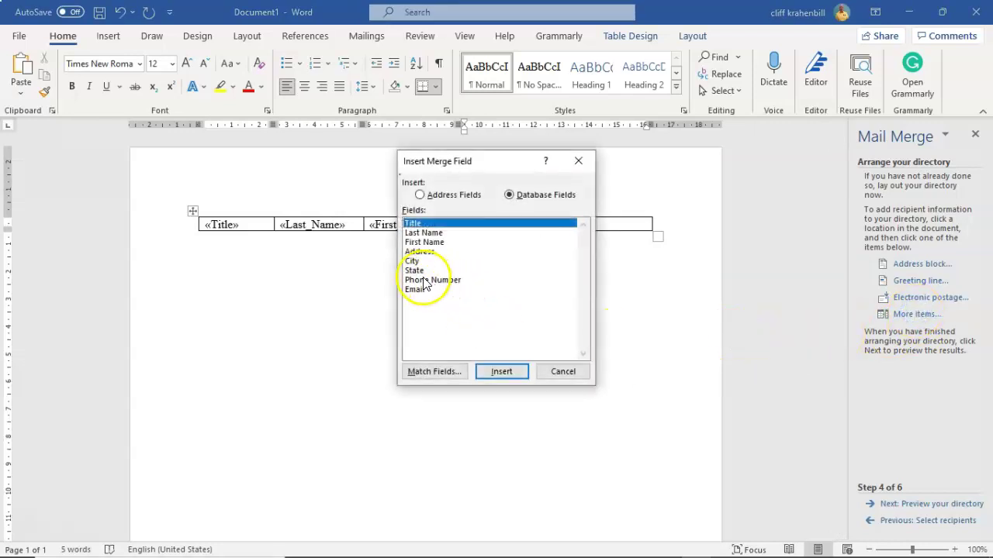
pyautogui.click(414, 270)
pyautogui.click(501, 373)
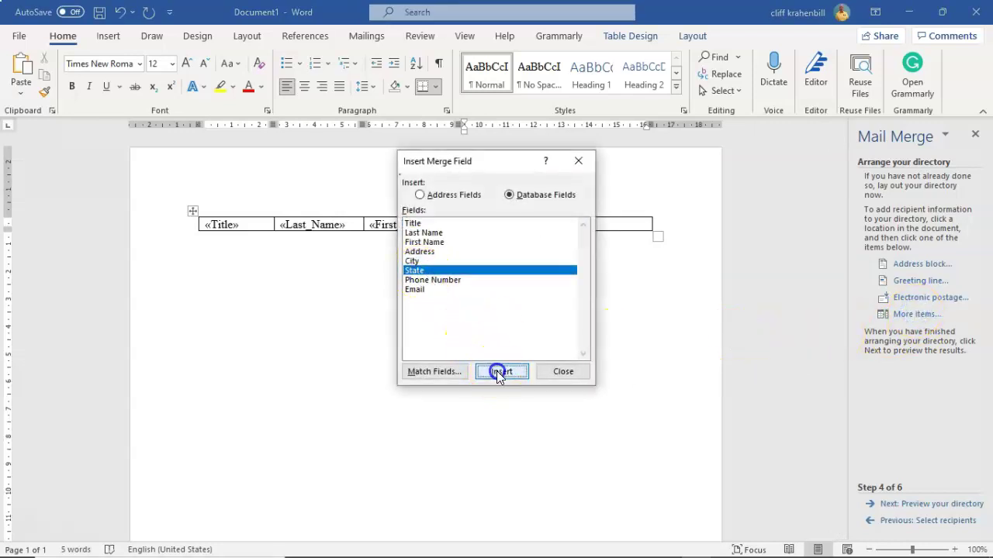
pyautogui.click(561, 372)
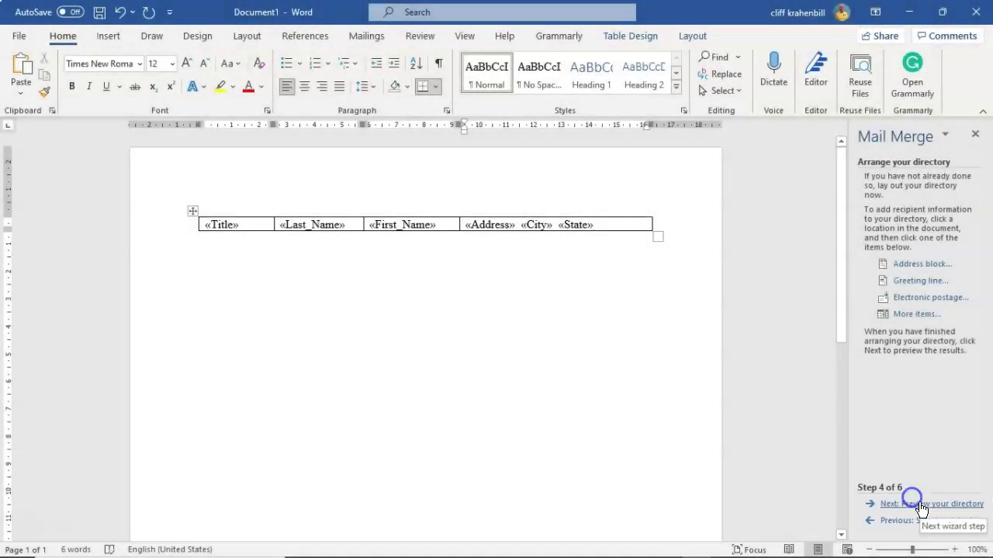
# Preview the directory and narrow all four table columns to fit the first recipient's title, names and address on one line
pyautogui.click(920, 504)
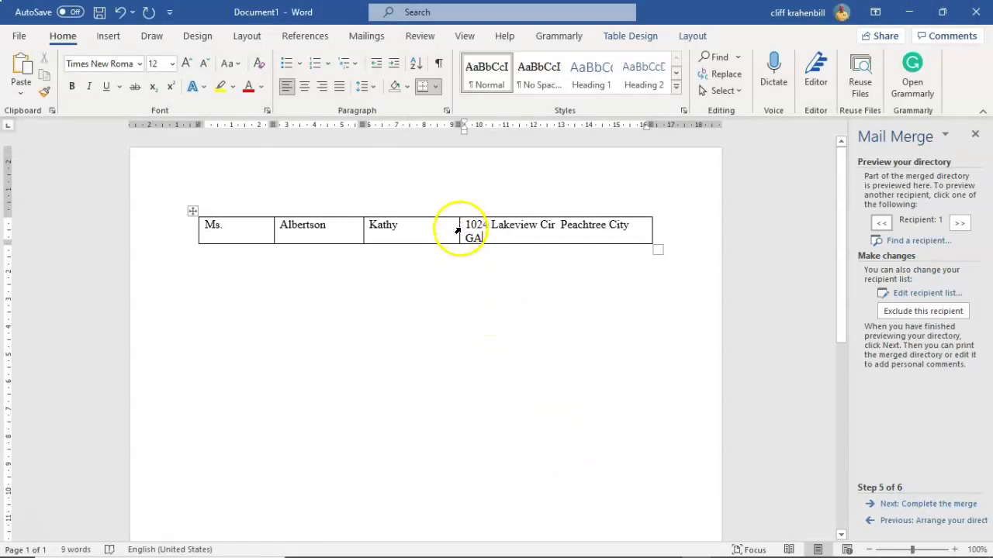
pyautogui.moveTo(458, 225); pyautogui.dragTo(344, 227)
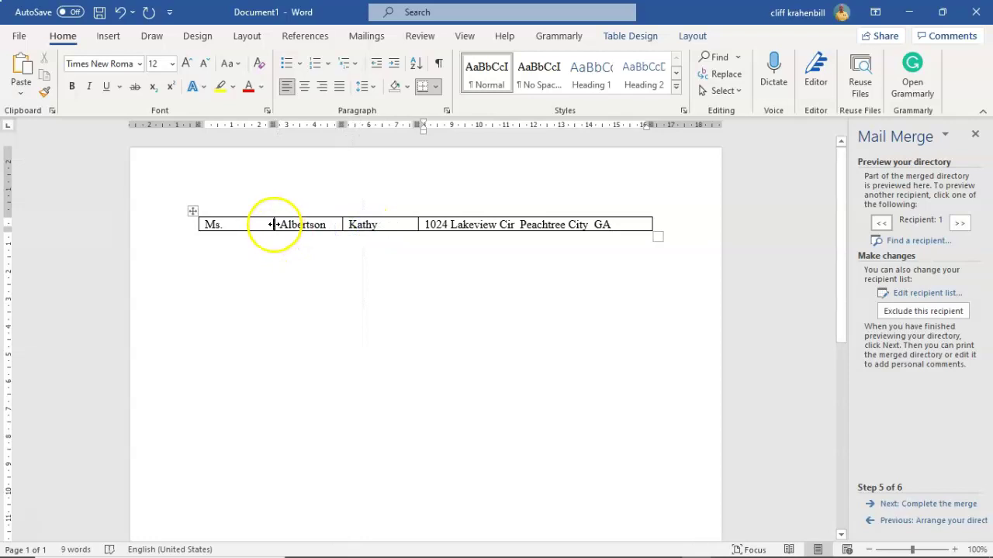
pyautogui.moveTo(273, 225); pyautogui.dragTo(231, 225)
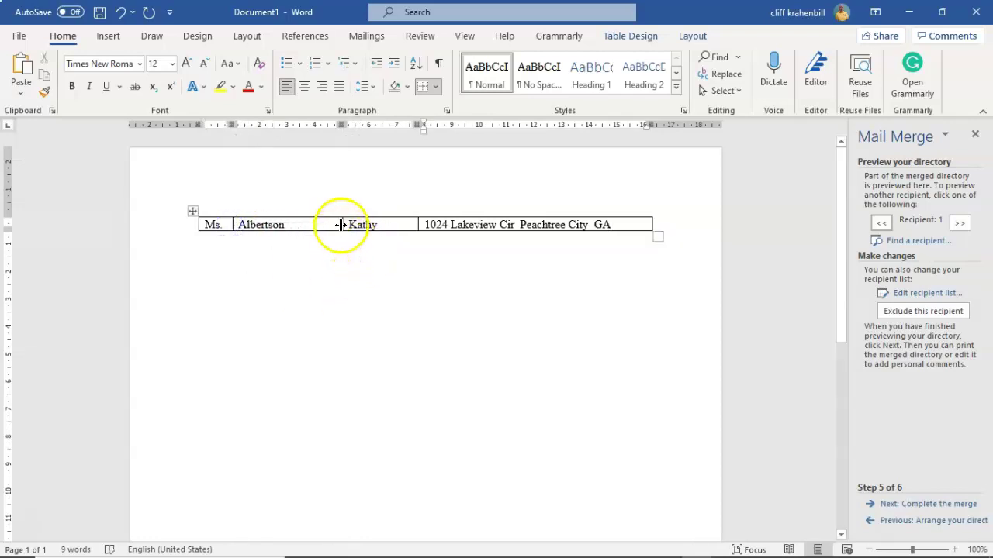
pyautogui.moveTo(341, 224); pyautogui.dragTo(308, 224)
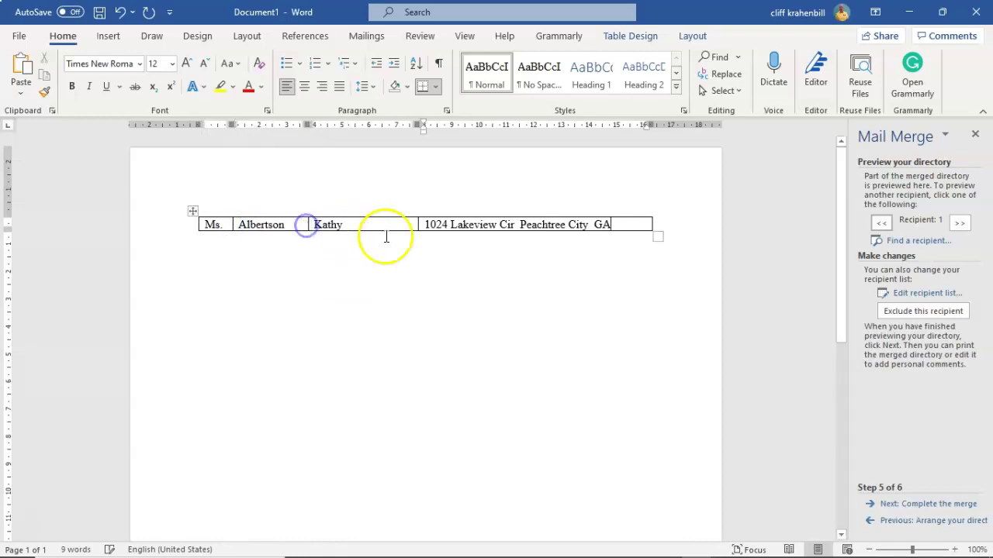
pyautogui.moveTo(419, 224); pyautogui.dragTo(364, 225)
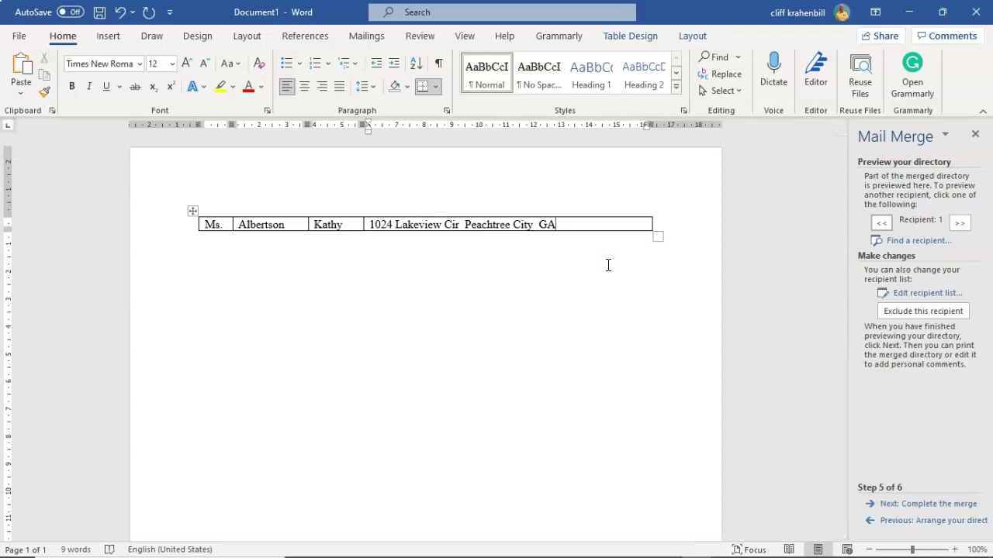
pyautogui.click(655, 224)
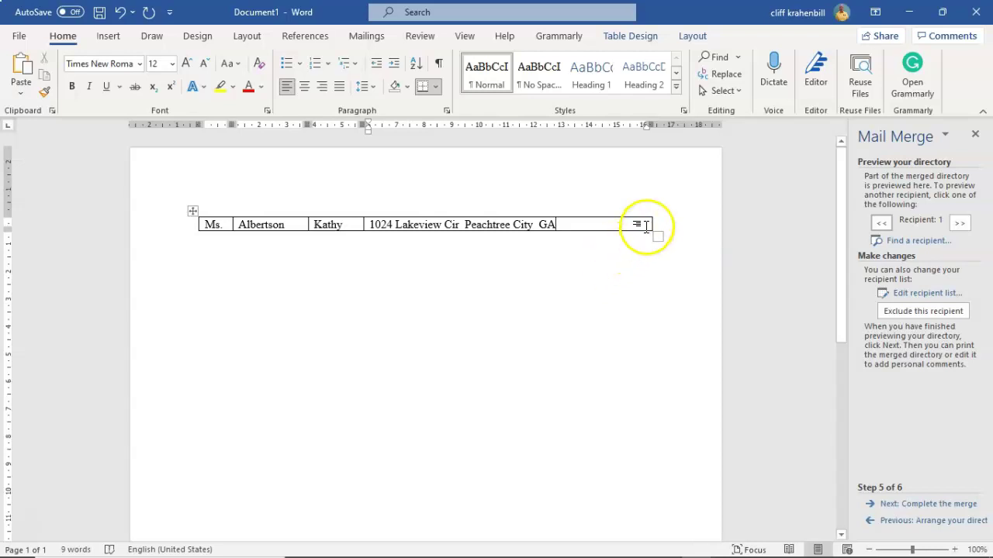
pyautogui.moveTo(650, 225); pyautogui.dragTo(572, 224)
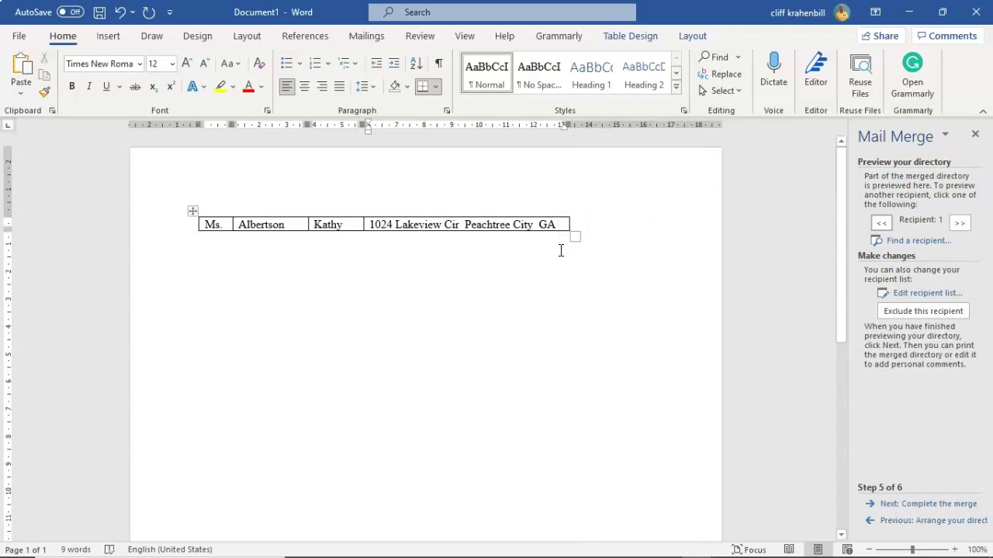
pyautogui.click(562, 225)
pyautogui.rightClick(562, 225)
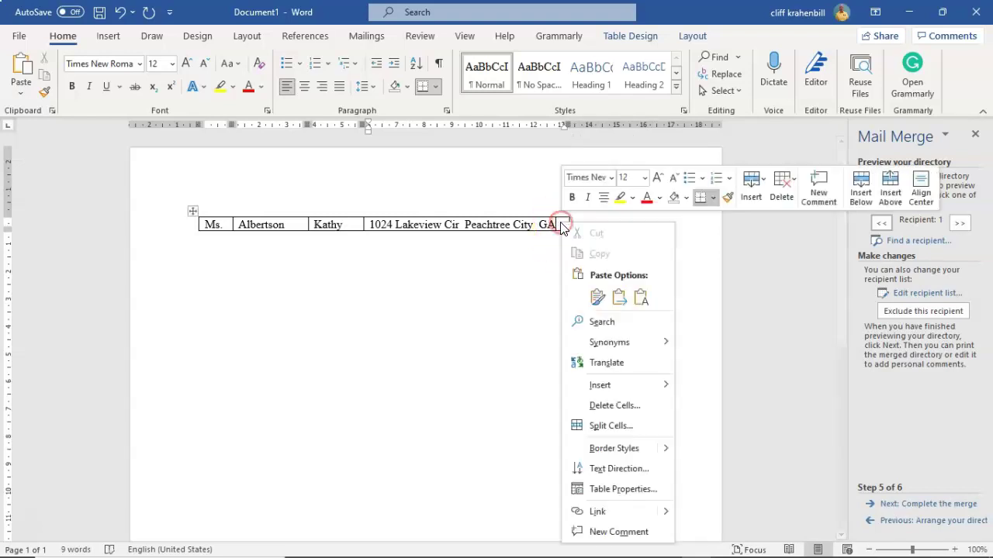
pyautogui.click(680, 386)
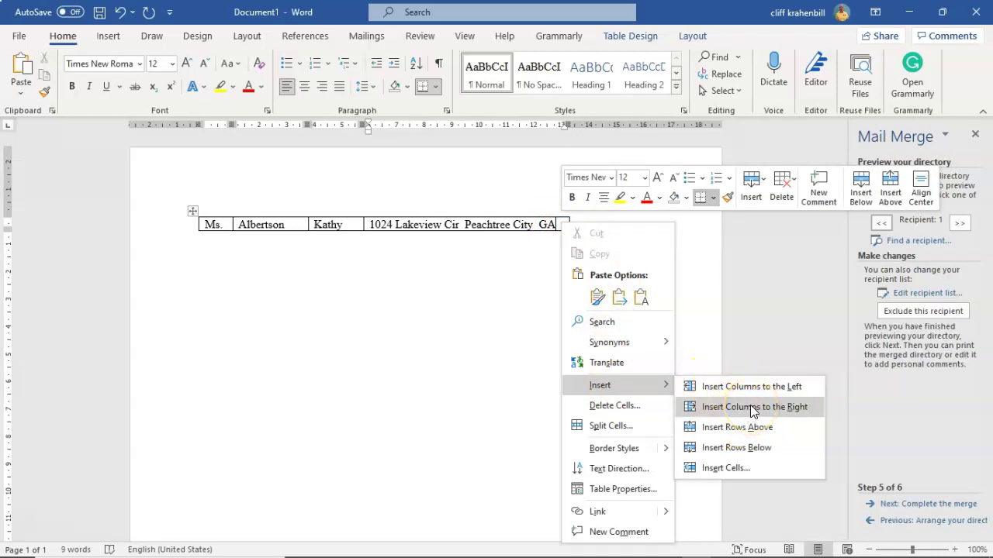
pyautogui.click(484, 388)
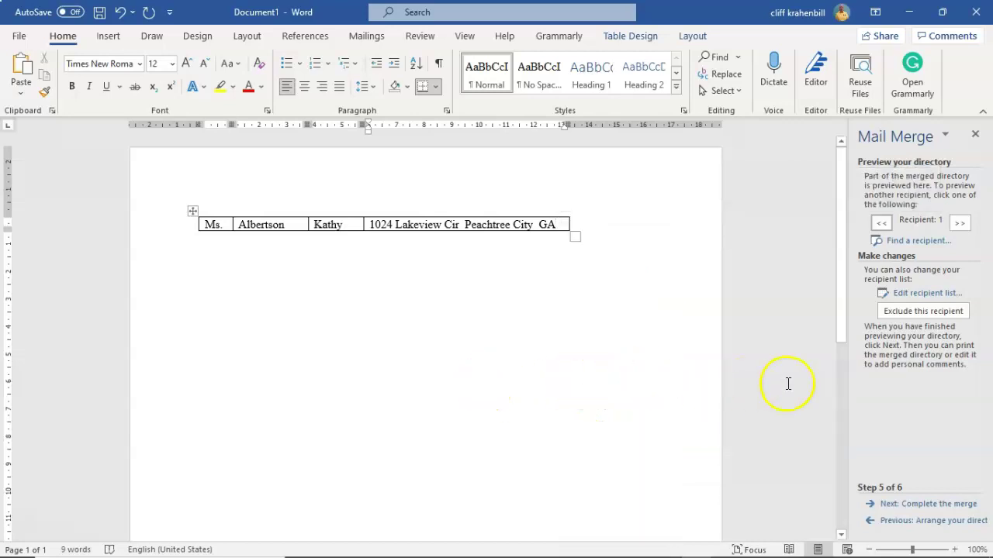
pyautogui.click(906, 523)
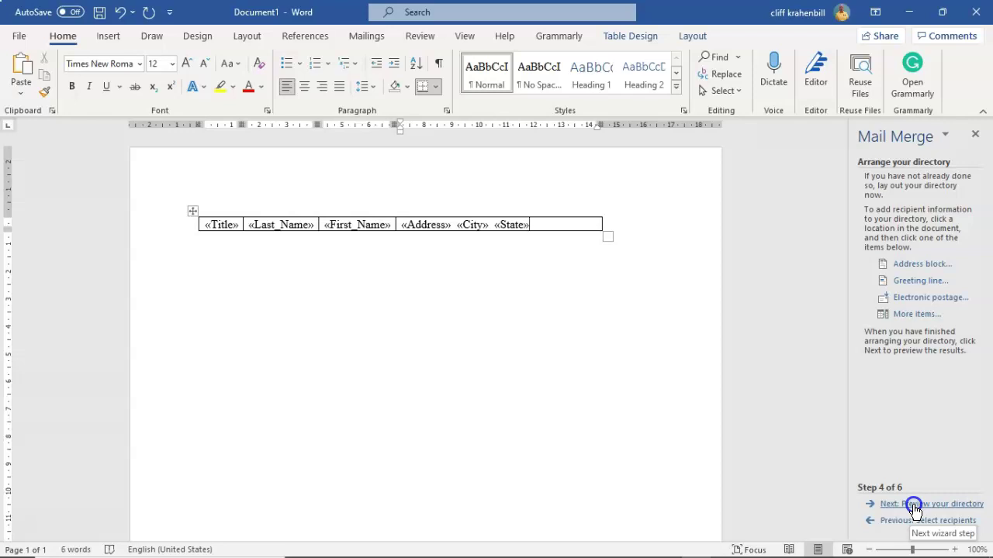
pyautogui.click(913, 506)
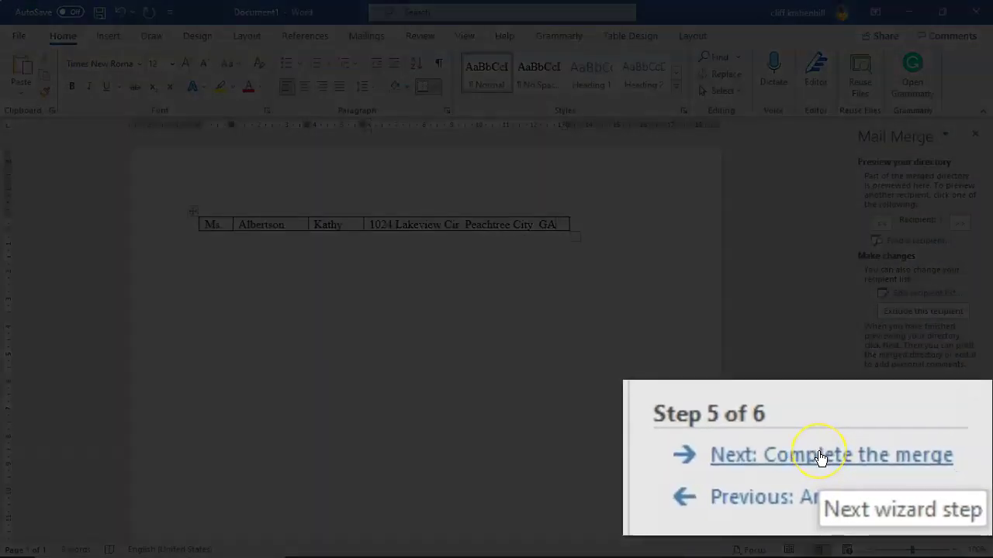
# Complete the merge, sending all records to a new document
pyautogui.click(820, 457)
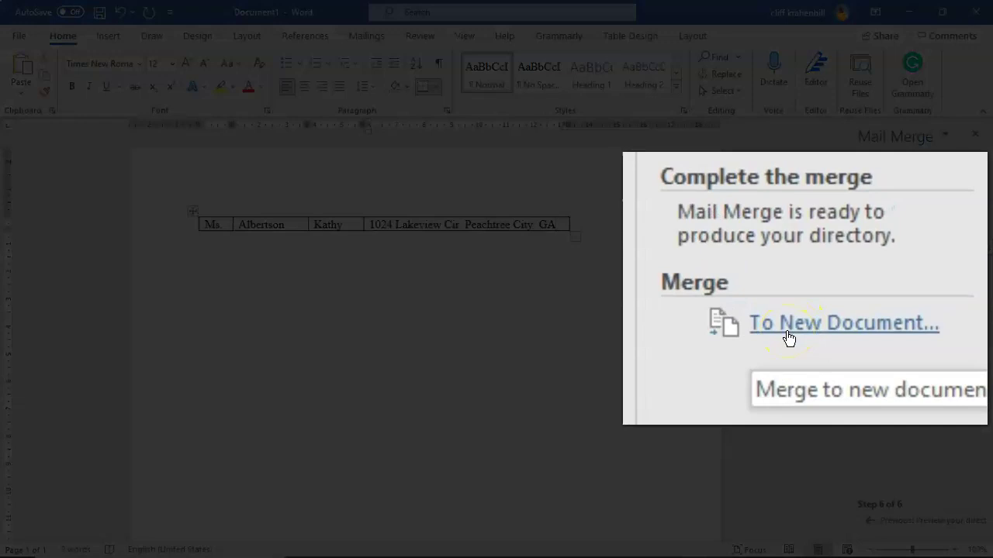
pyautogui.click(809, 329)
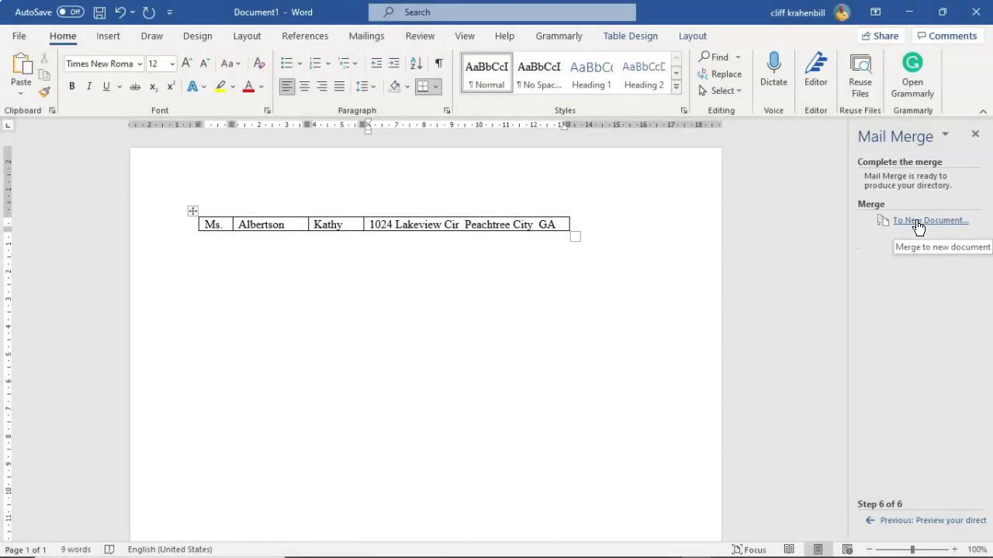
pyautogui.click(917, 225)
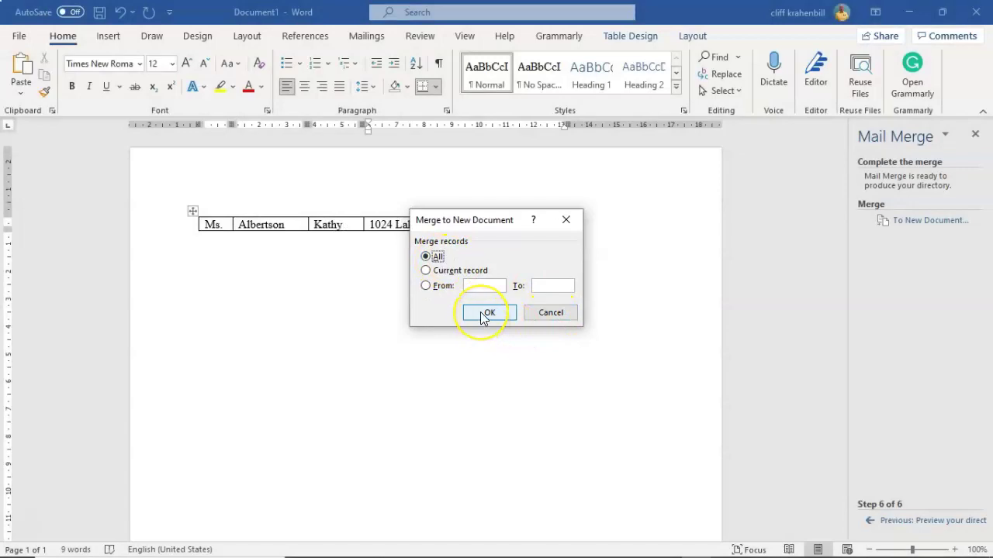
pyautogui.click(482, 314)
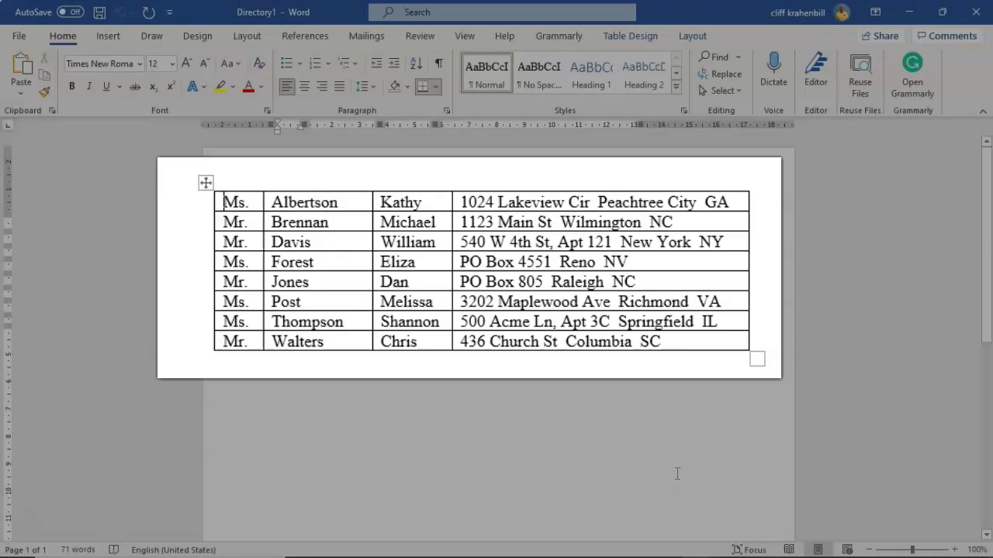
# Insert a blank row above the first record of the merged directory table
pyautogui.click(269, 499)
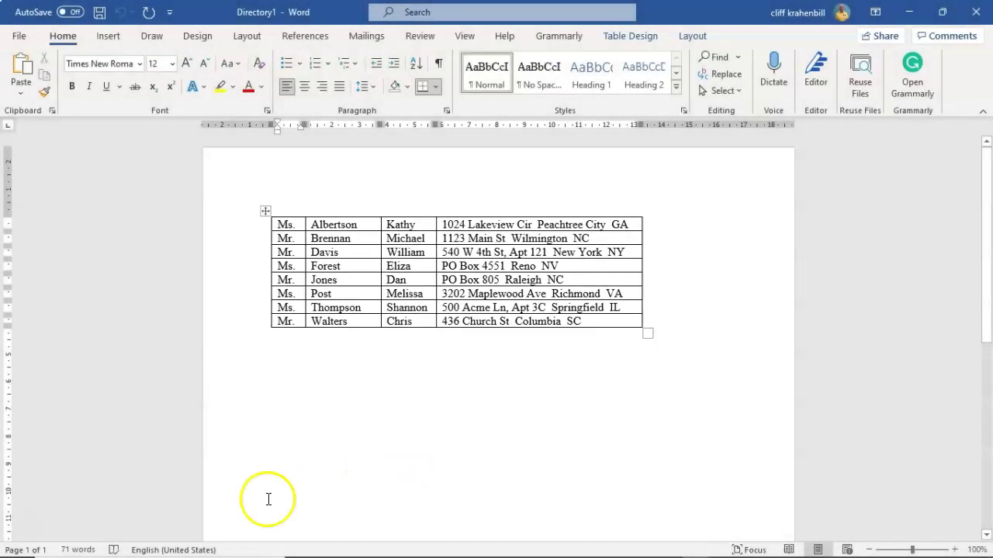
pyautogui.click(280, 225)
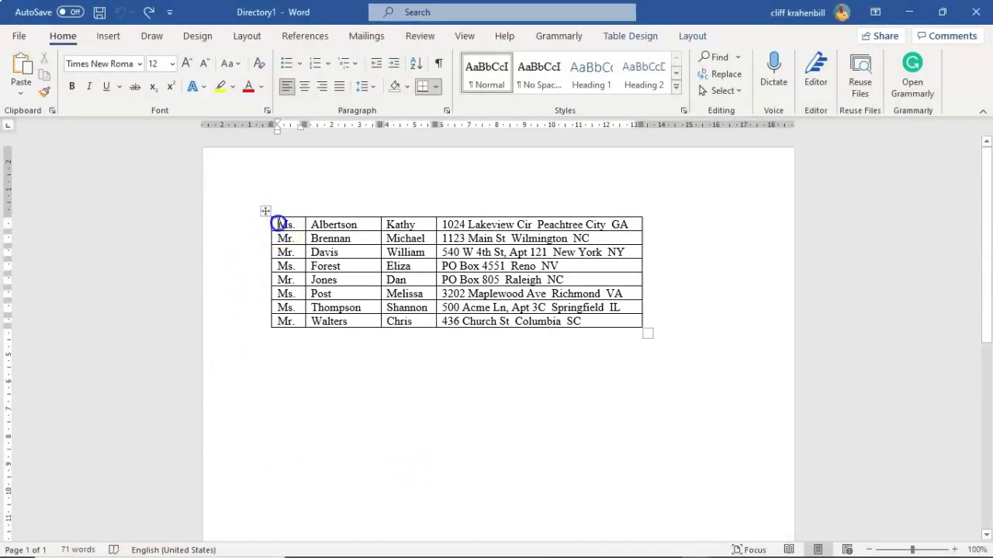
pyautogui.click(693, 36)
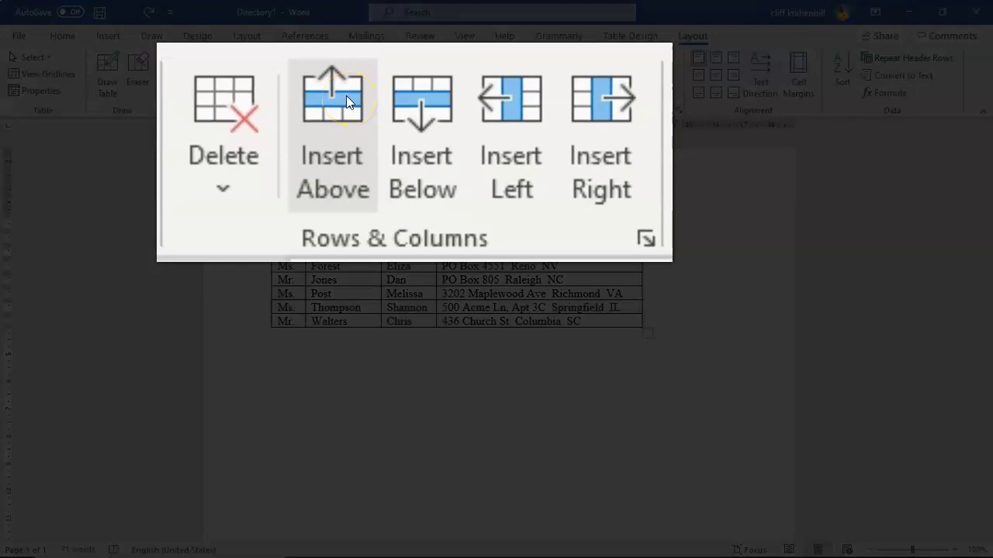
pyautogui.click(221, 64)
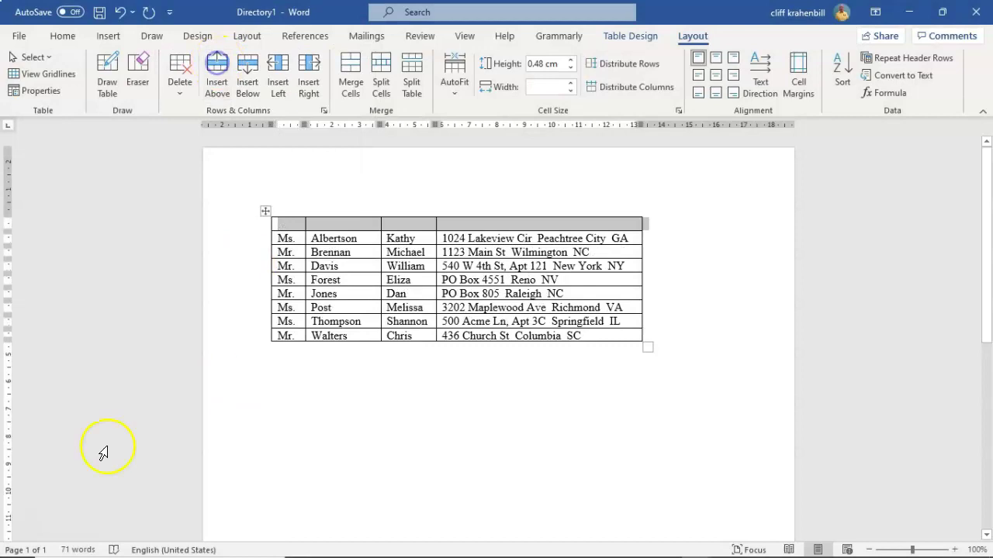
pyautogui.click(122, 293)
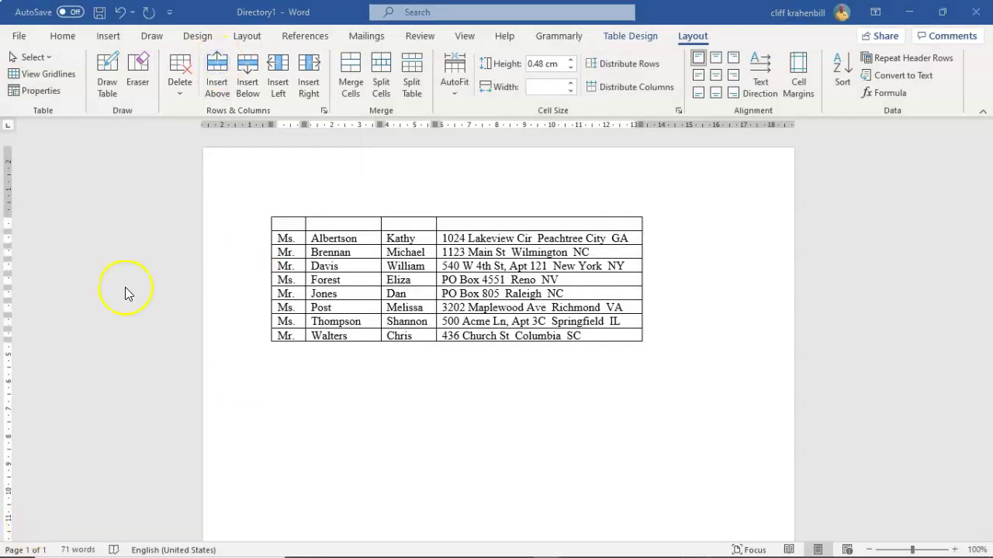
# Label the first three cells of the blank top row Title, Last Name and First Name
pyautogui.click(288, 225)
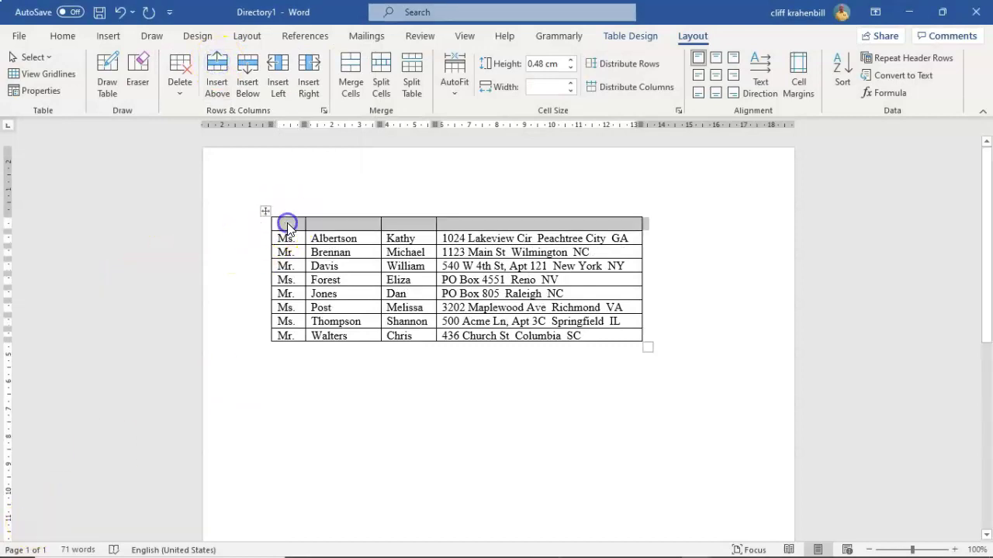
pyautogui.click(288, 228)
pyautogui.write('Title')
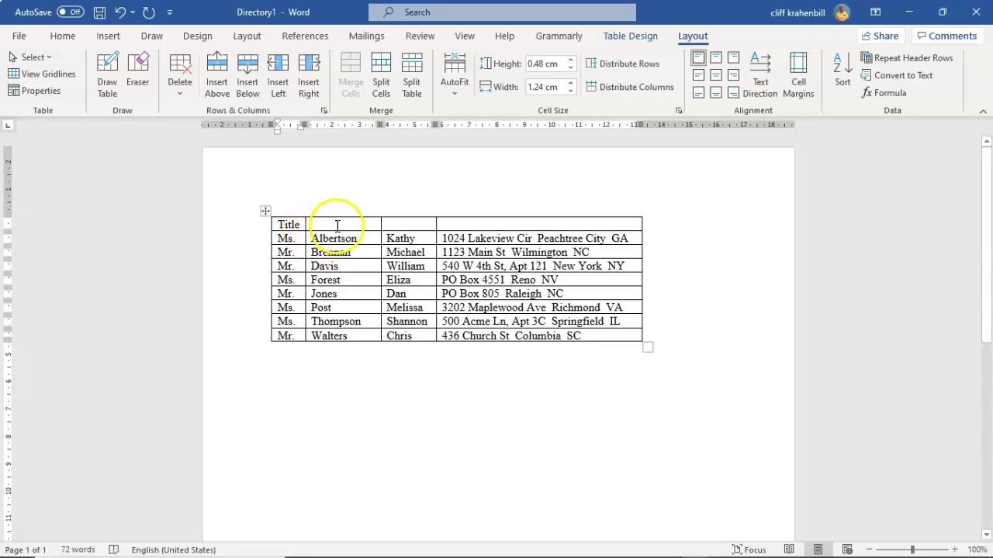
pyautogui.click(338, 226)
pyautogui.write('Last Name')
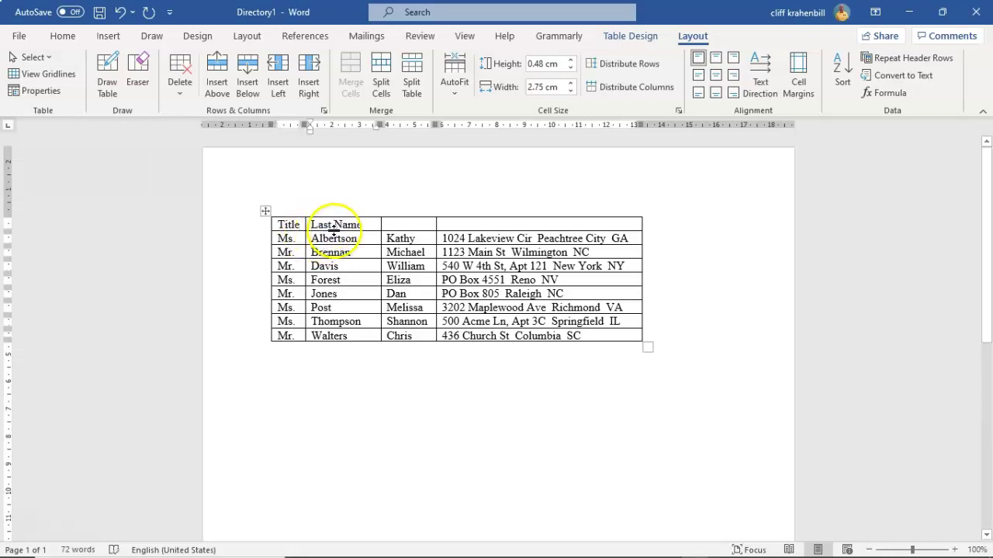
pyautogui.click(394, 225)
pyautogui.write('First')
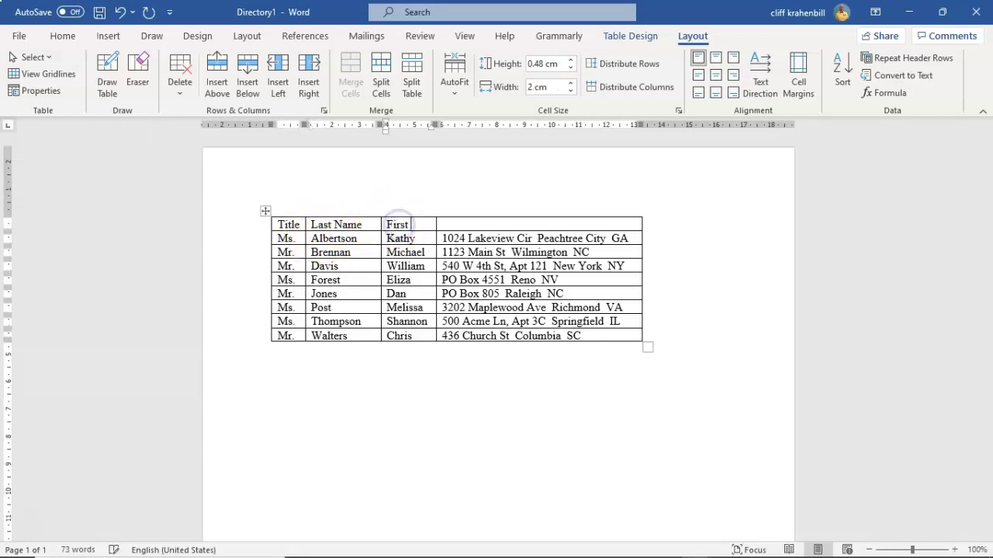
pyautogui.write(' Name')
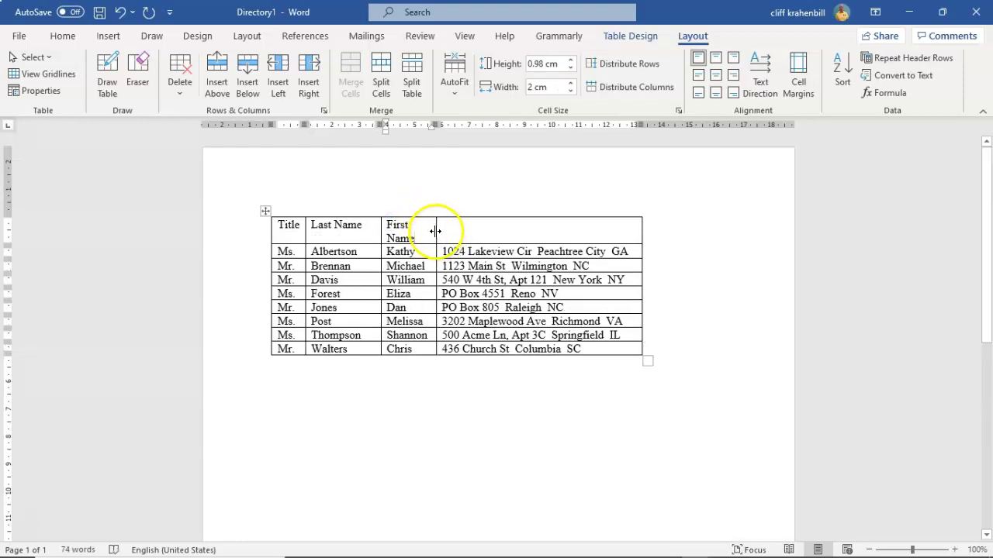
# Widen the First Name column to about 2.5 cm and the address column to about 7.25 cm so their text fits on one line
pyautogui.moveTo(435, 230); pyautogui.dragTo(448, 231)
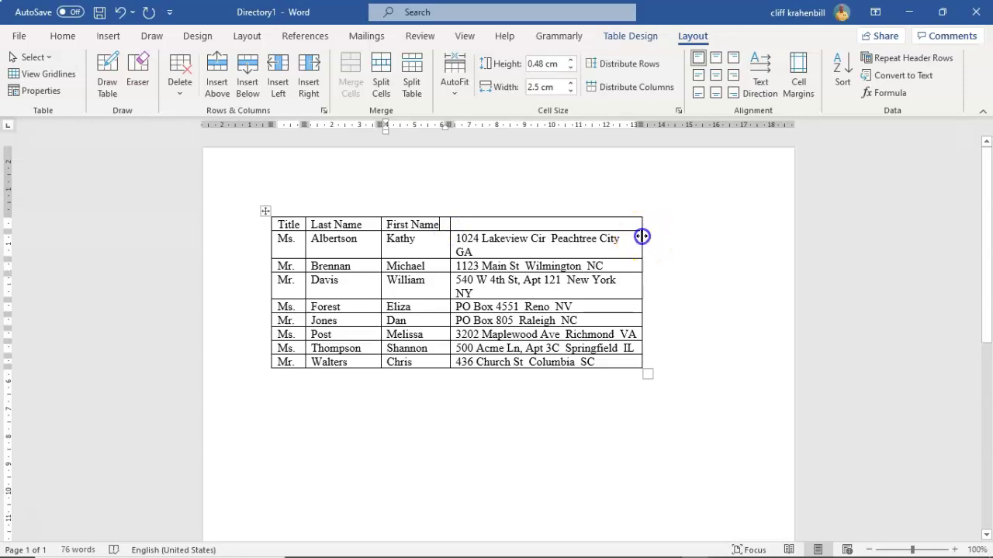
pyautogui.moveTo(642, 236); pyautogui.dragTo(650, 236)
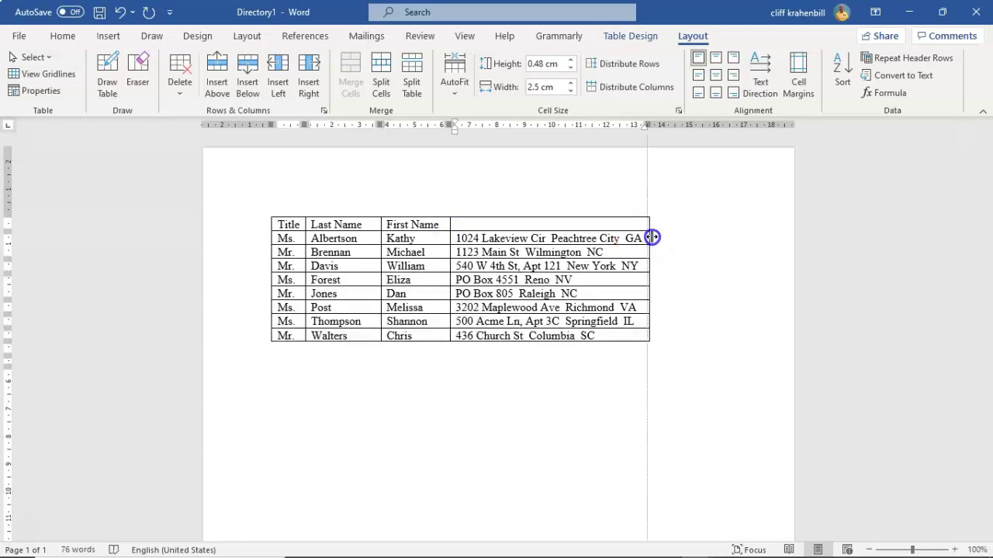
pyautogui.click(470, 224)
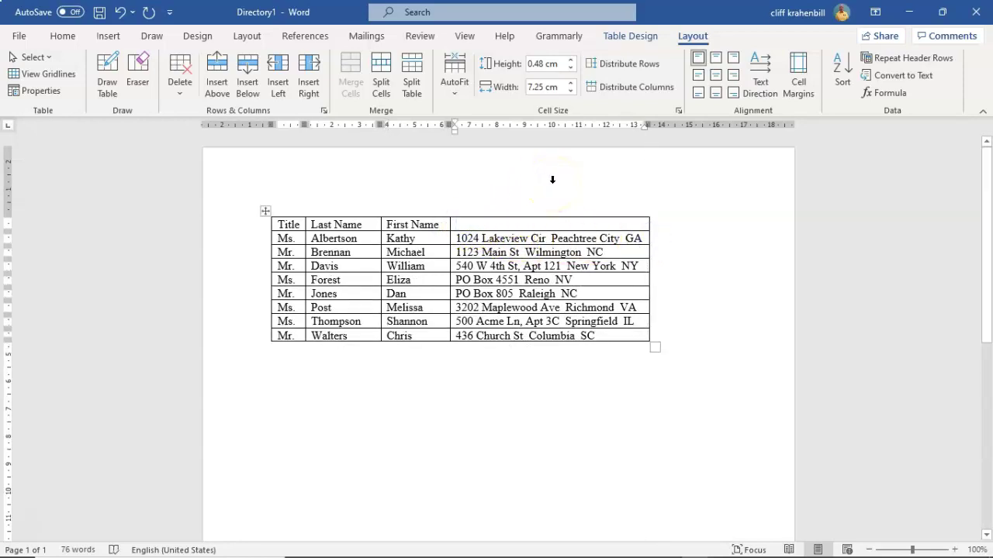
# Label the blank header cell above the address column Address City State
pyautogui.click(463, 224)
pyautogui.write('Address')
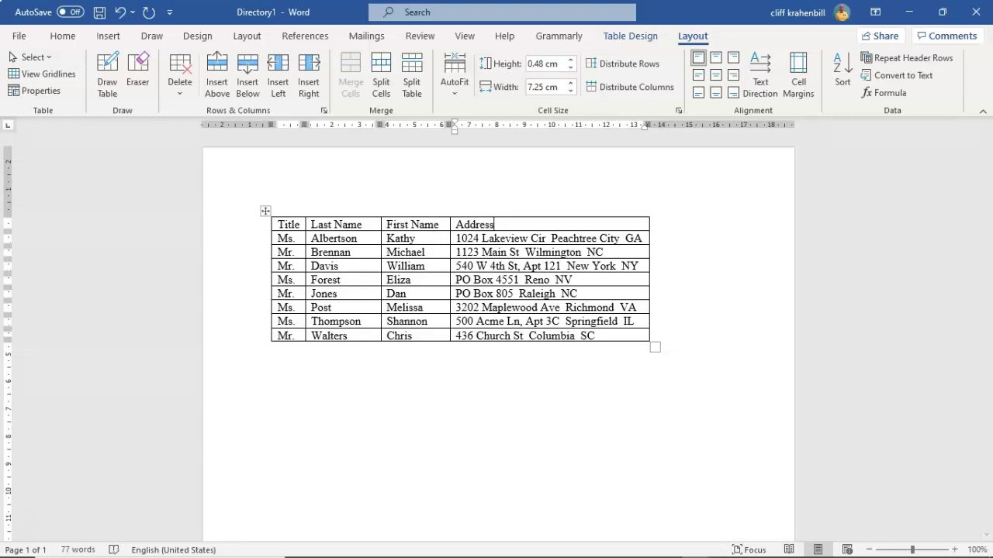
pyautogui.write(' City State')
# Shade the table's header row with a darker shade of the theme blue
pyautogui.click(270, 224)
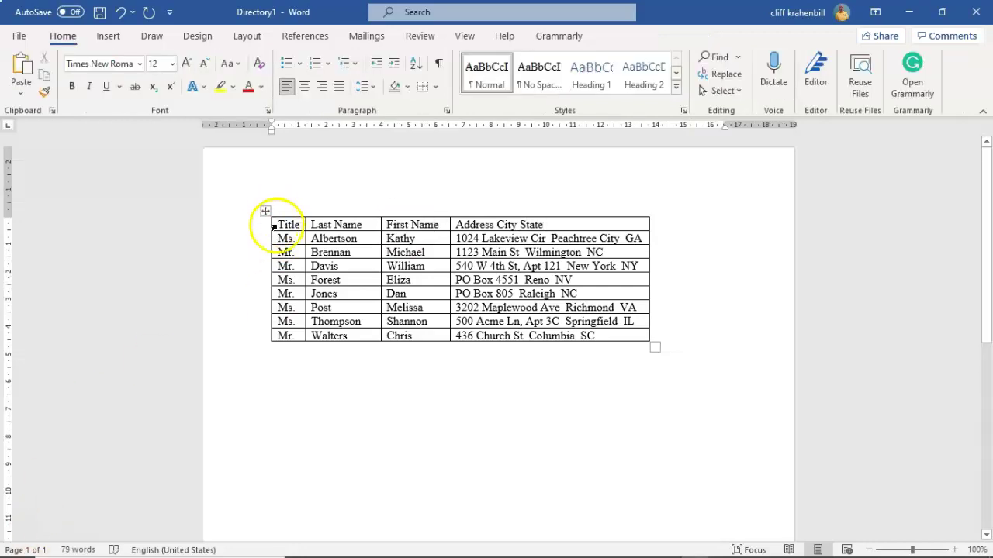
pyautogui.moveTo(278, 224); pyautogui.dragTo(549, 223)
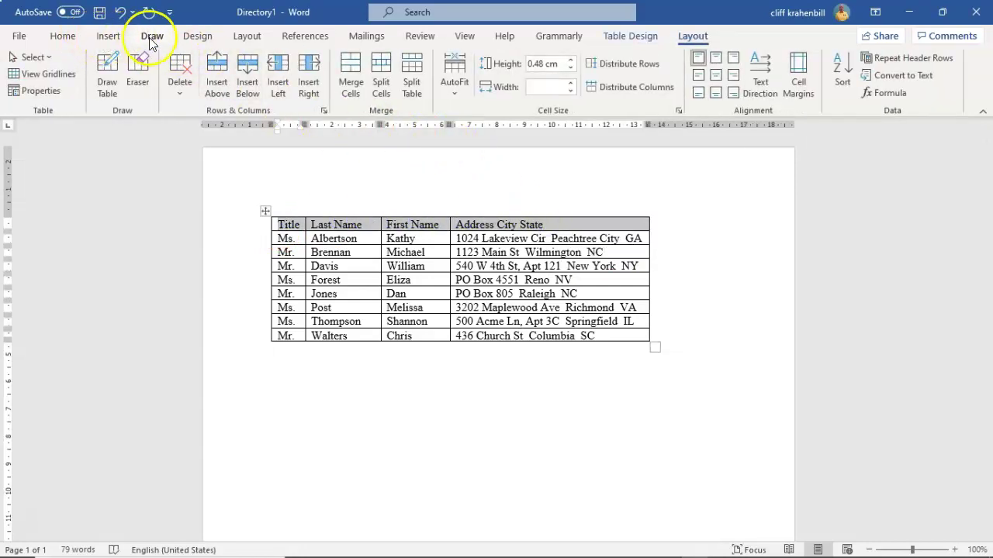
pyautogui.click(65, 36)
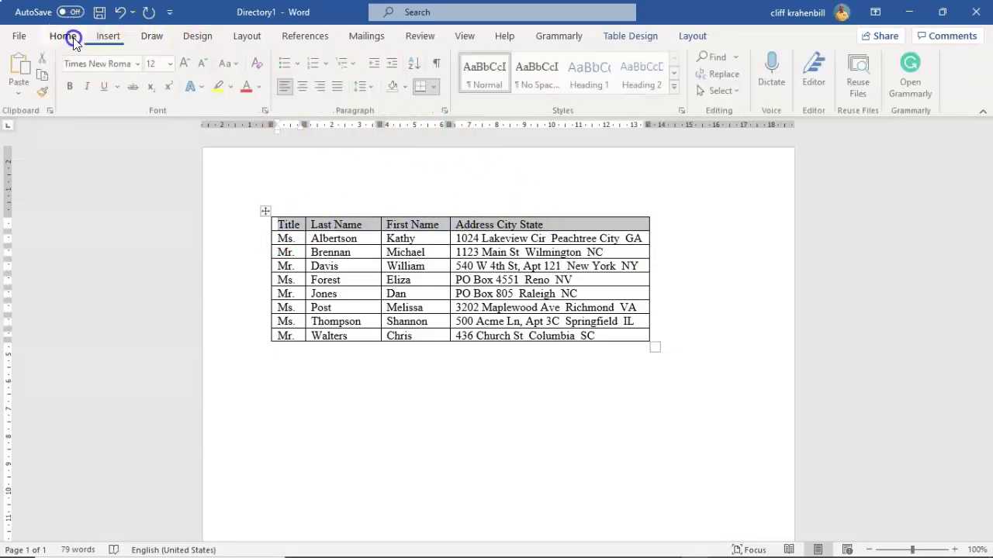
pyautogui.click(408, 88)
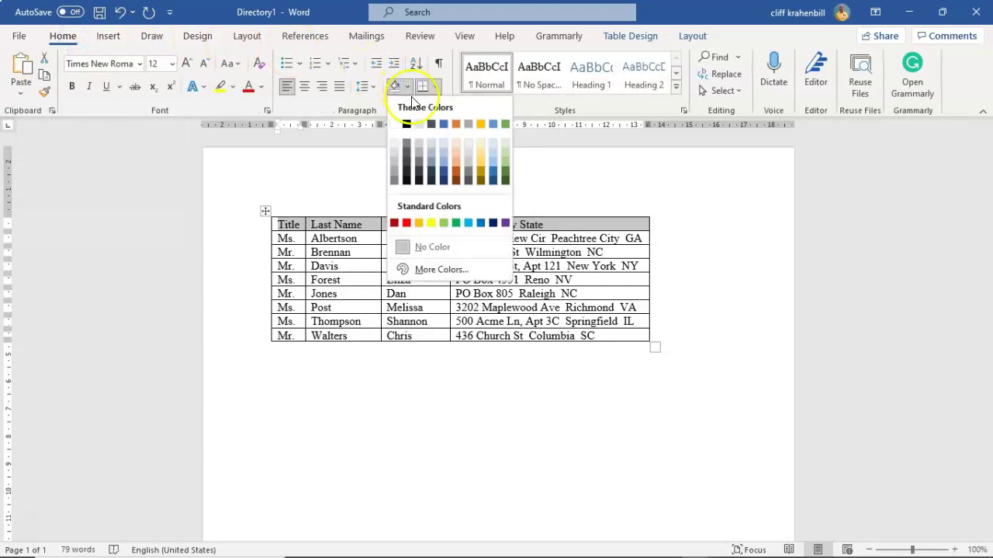
pyautogui.click(444, 171)
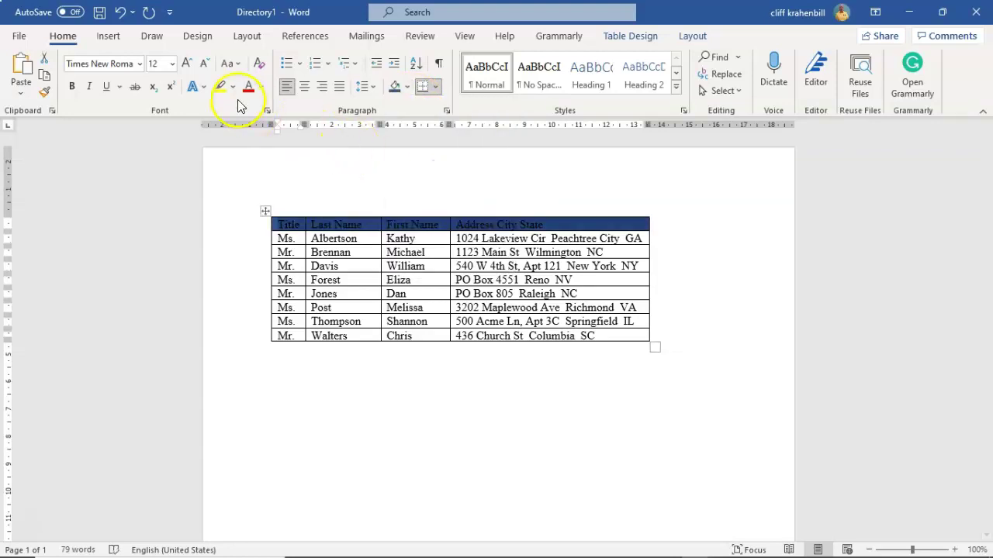
# Set the header row's font color to white
pyautogui.click(260, 87)
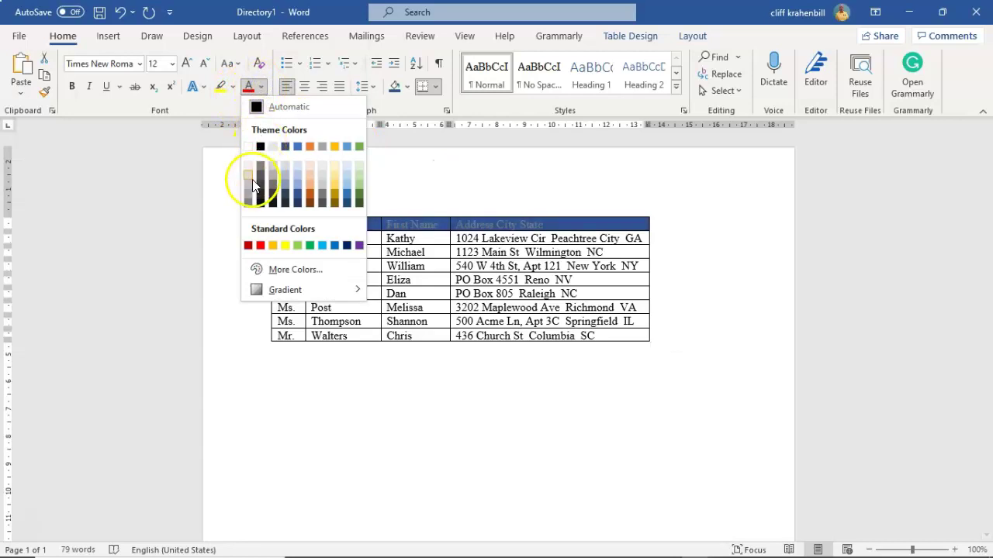
pyautogui.click(248, 146)
pyautogui.click(297, 478)
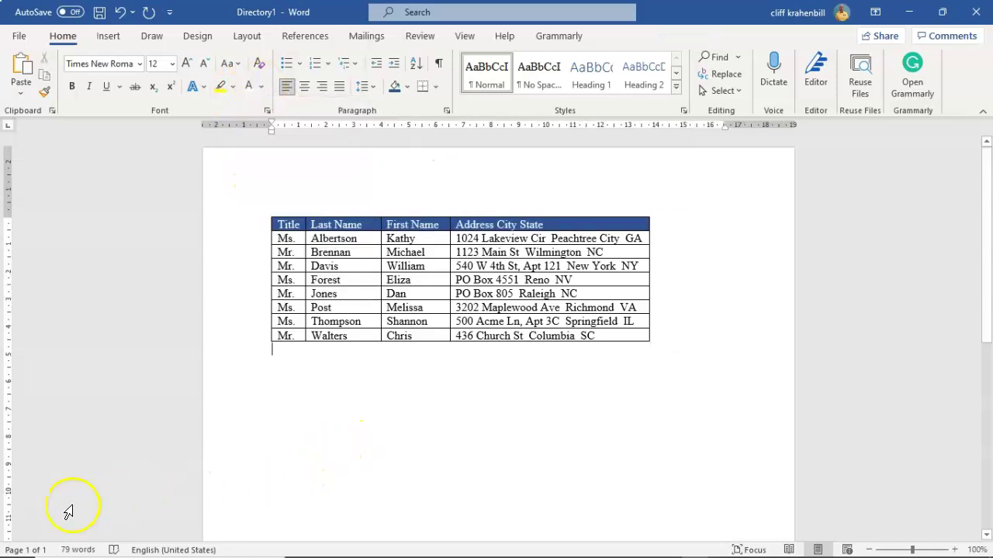
# Move the table down to free space above it and enter the title Recipient Mailing List there
pyautogui.hotkey('alt', 'm')
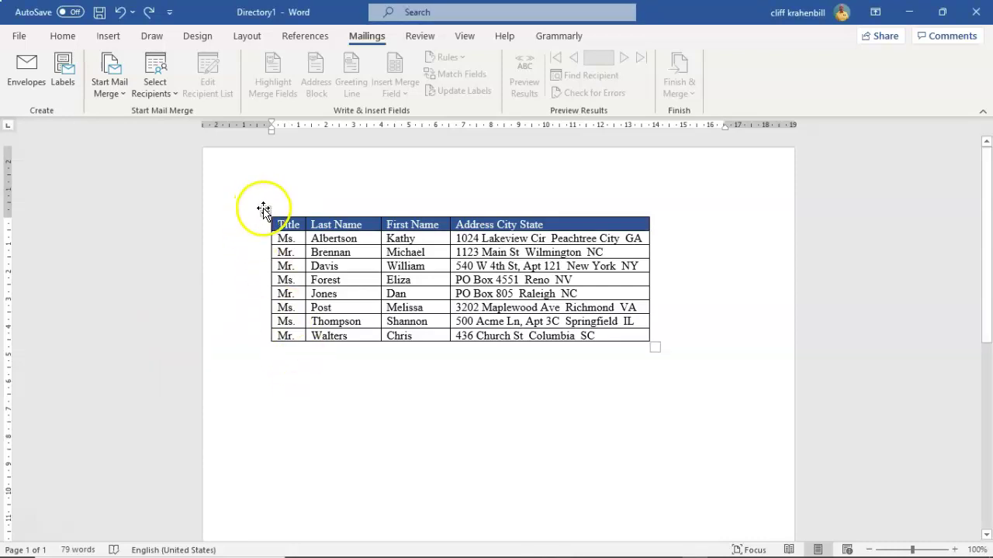
pyautogui.moveTo(264, 209); pyautogui.dragTo(263, 235)
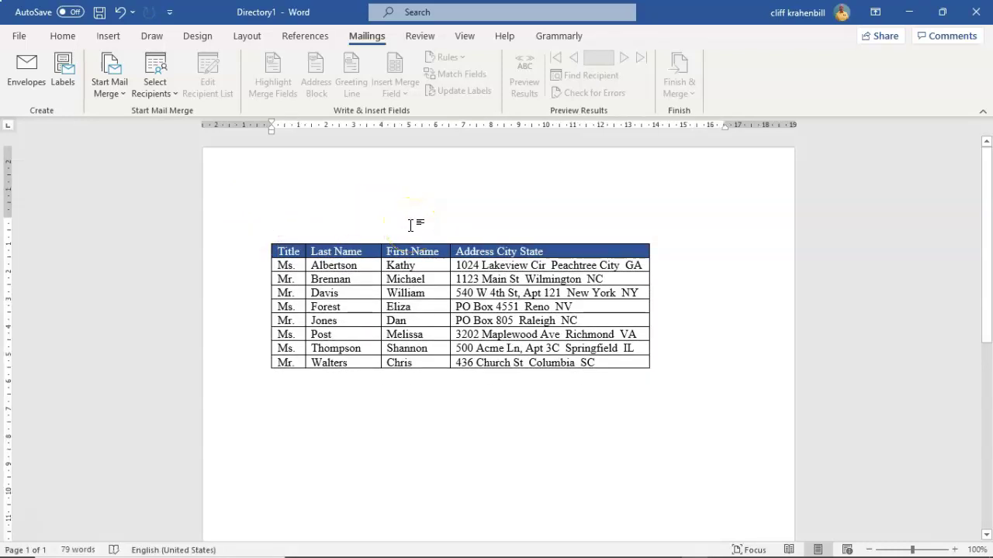
pyautogui.write('Recipient M')
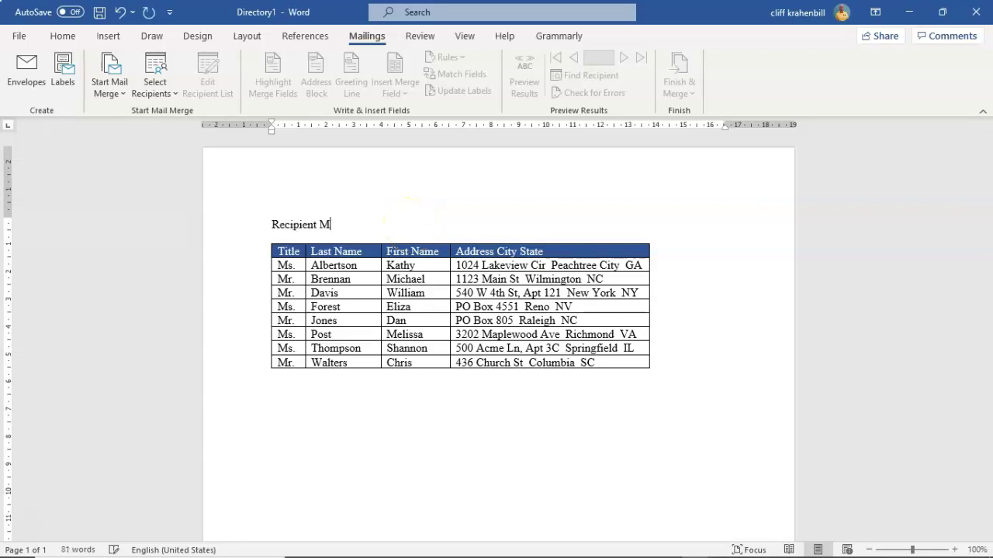
pyautogui.write('ailing List')
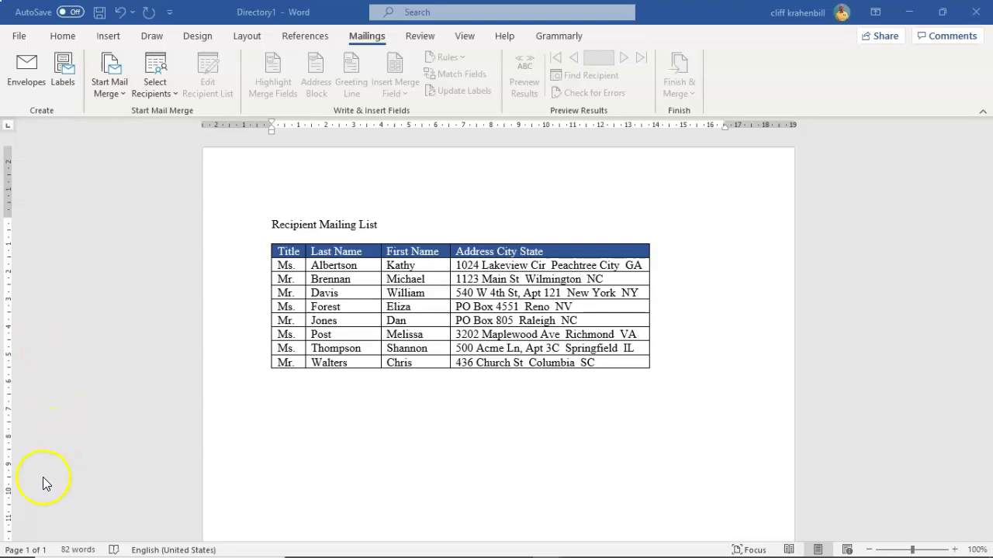
pyautogui.click(34, 532)
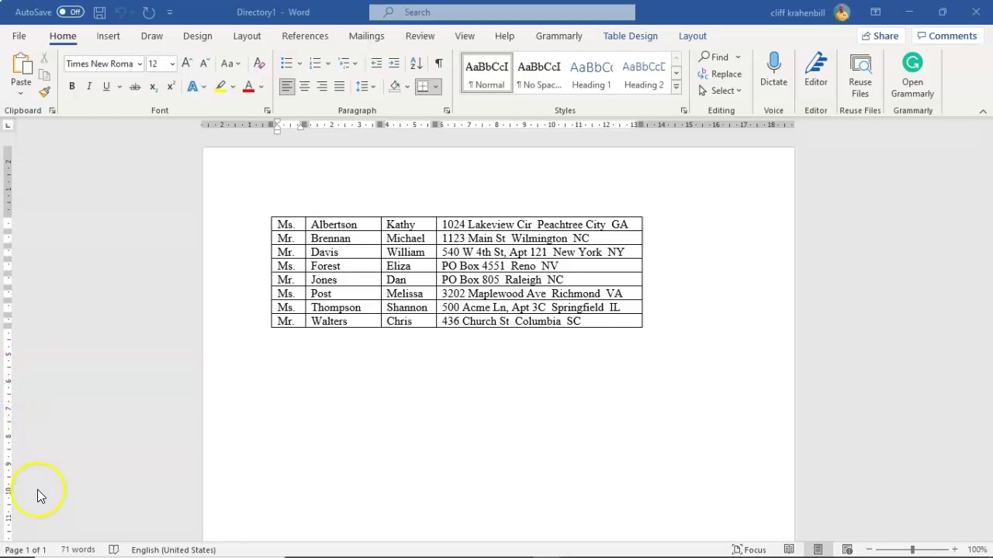
pyautogui.click(31, 527)
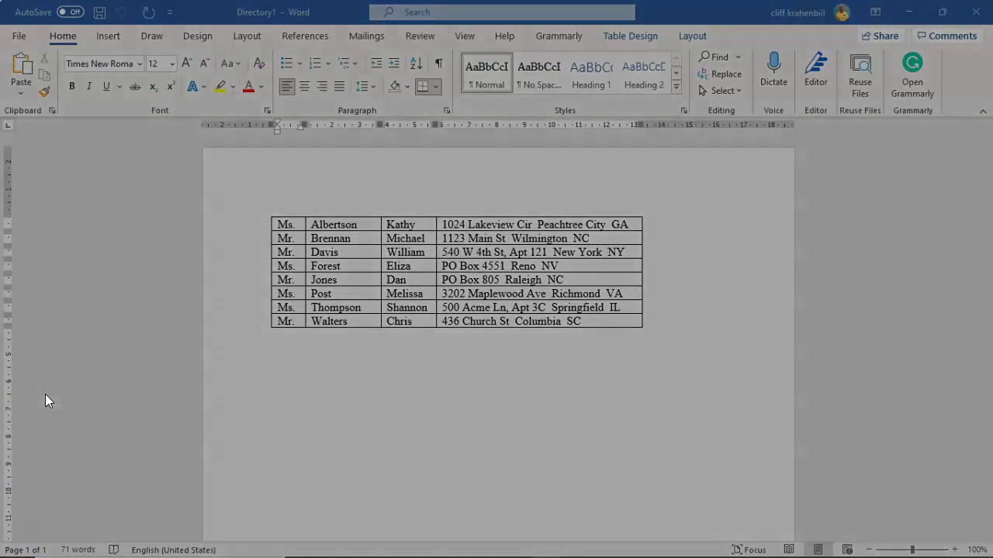
pyautogui.click(72, 356)
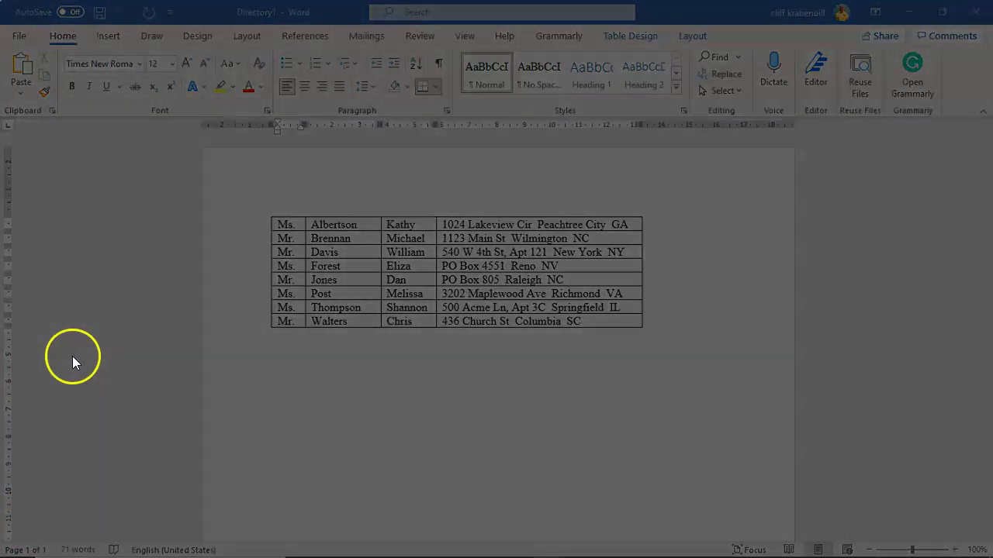